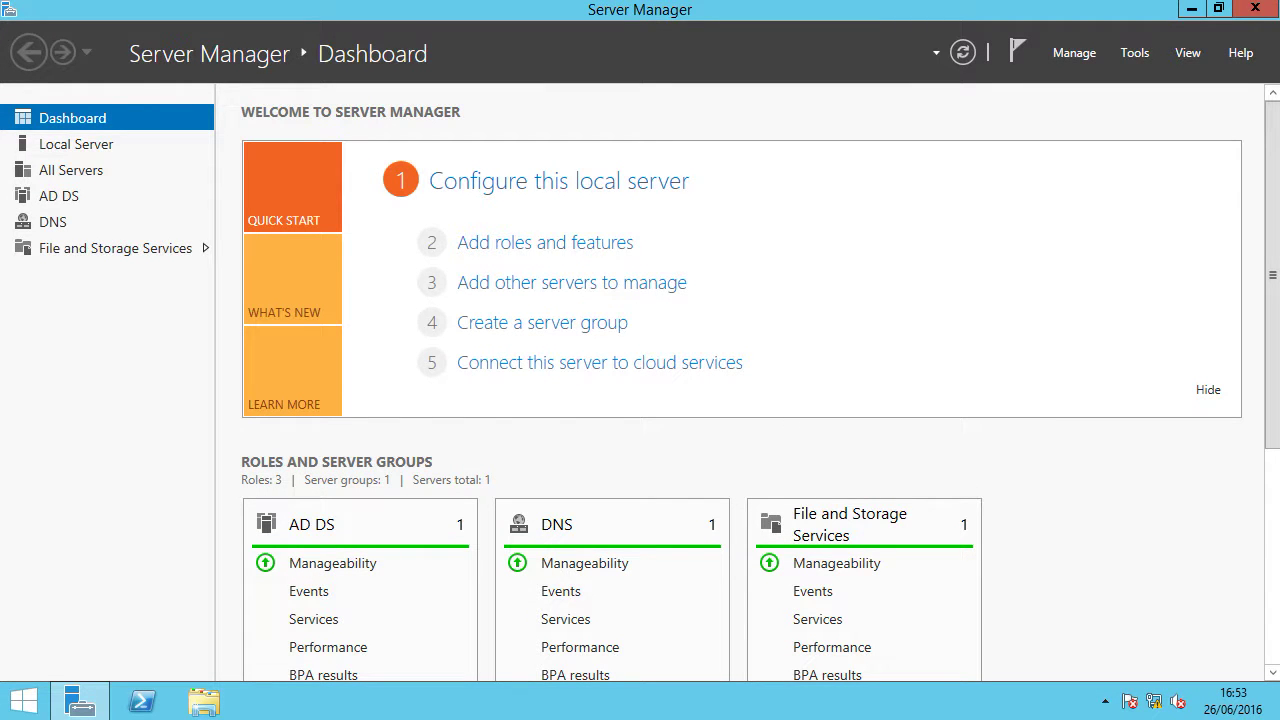
Launch Group Policy Management from Server Manager Tools and show BTSLAB.COM's Group Policy Objects.
left_click(1136, 53)
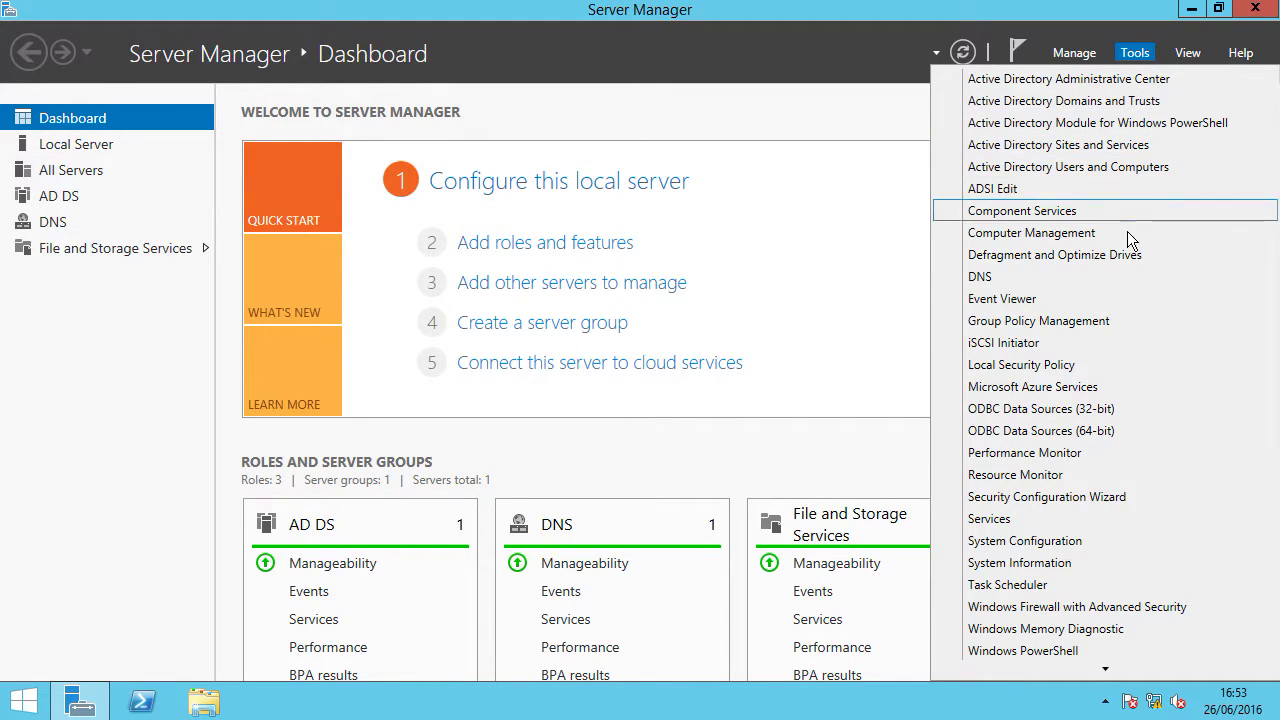
left_click(1107, 320)
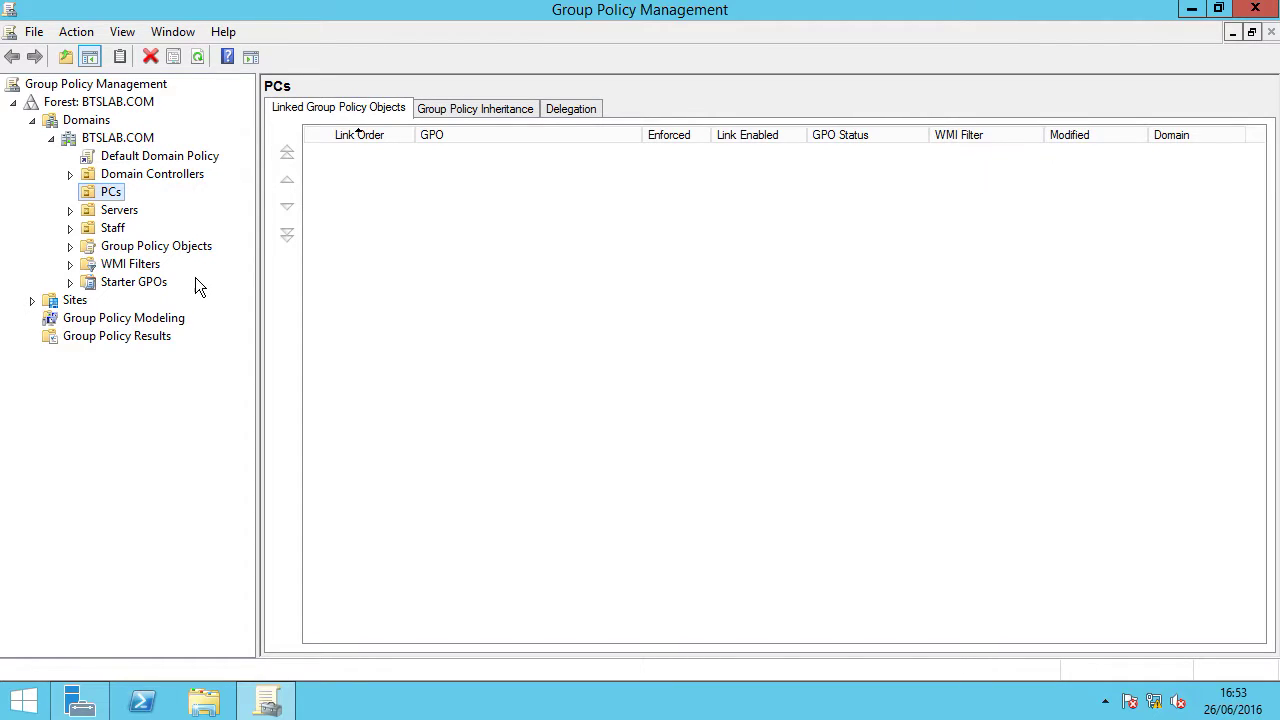
left_click(143, 247)
Create a new GPO named 'RDP Security PCs' under Group Policy Objects.
left_click(70, 246)
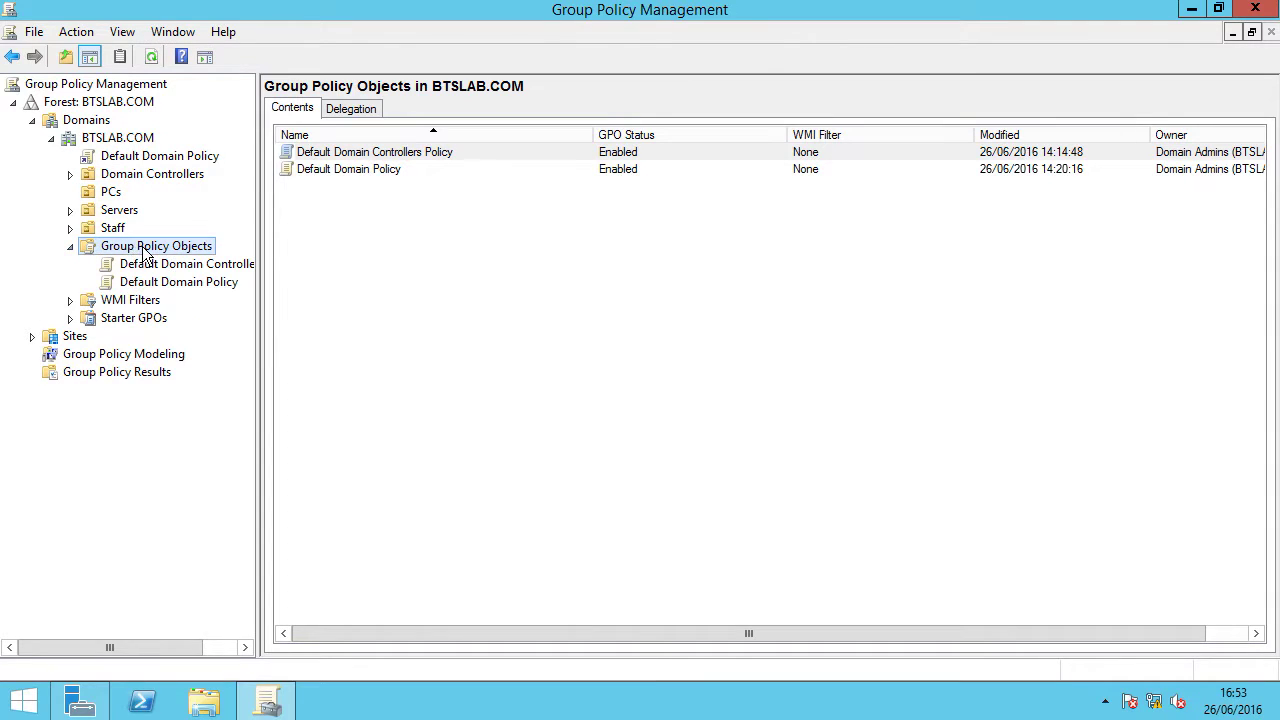
right_click(145, 253)
left_click(251, 261)
type("RDP")
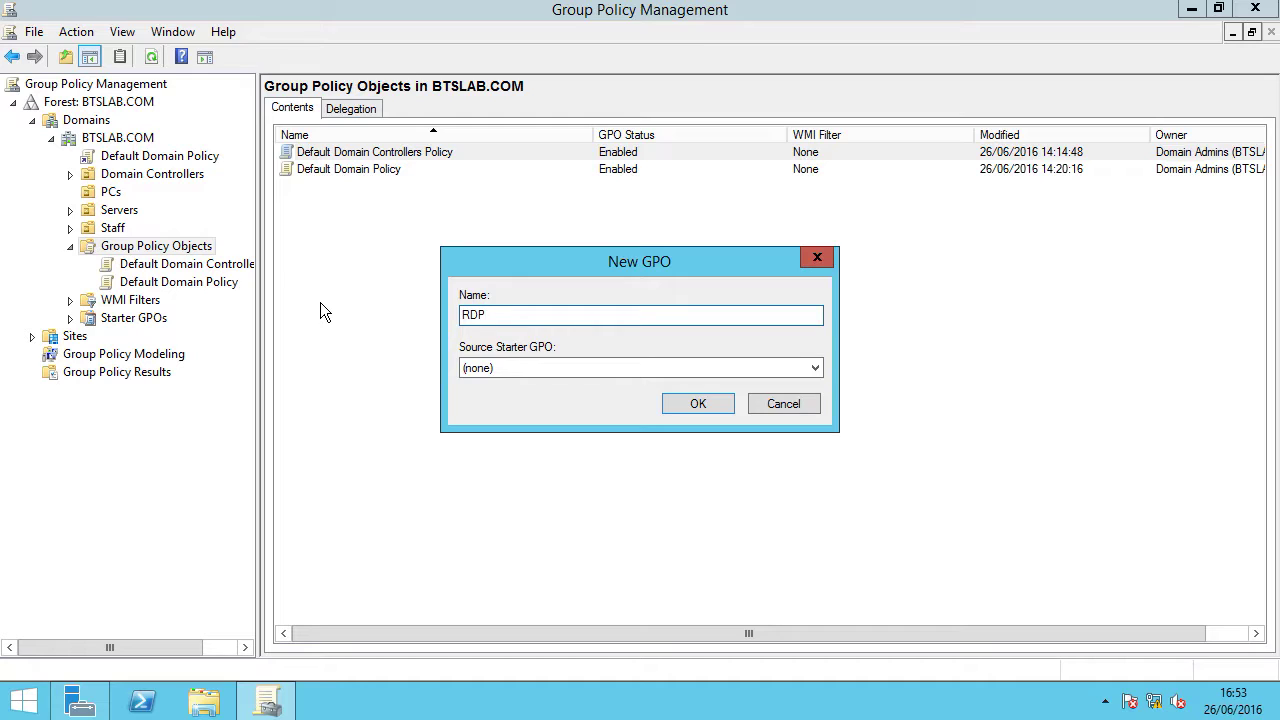
type(" Security PCs")
left_click(698, 403)
Open the RDP Security PCs GPO in the Group Policy Management Editor.
left_click(182, 299)
right_click(182, 299)
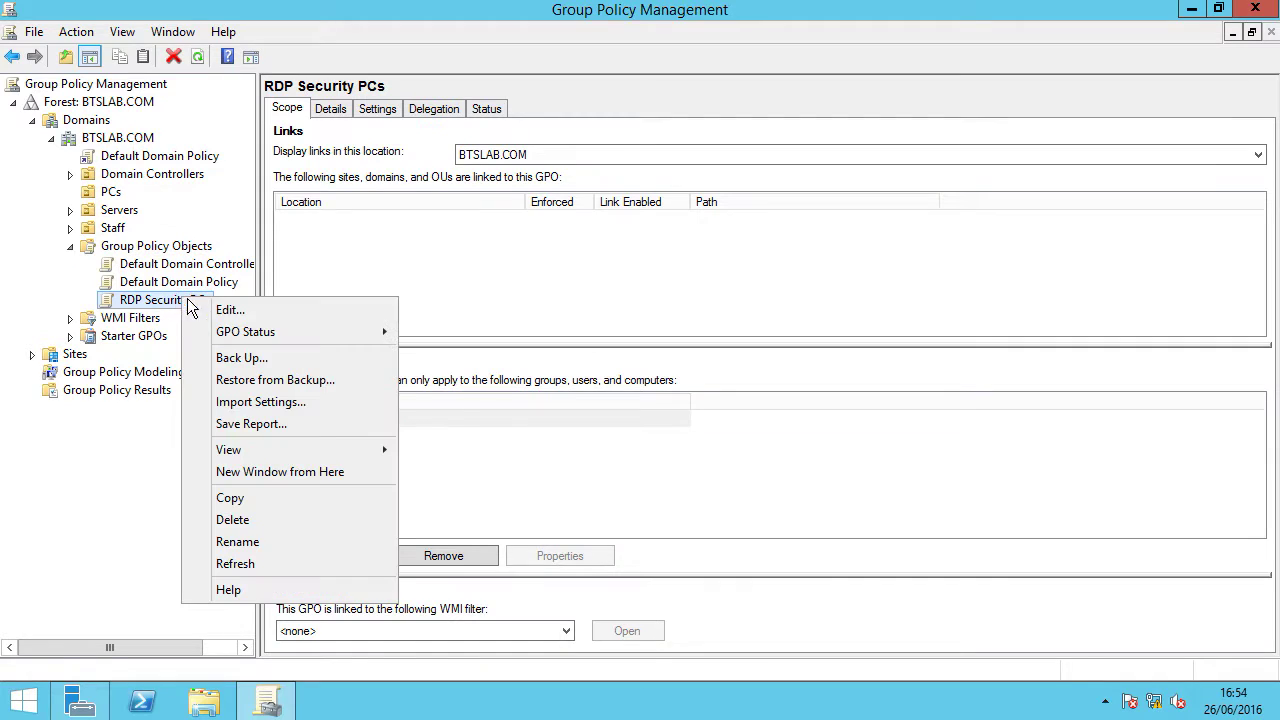
left_click(252, 312)
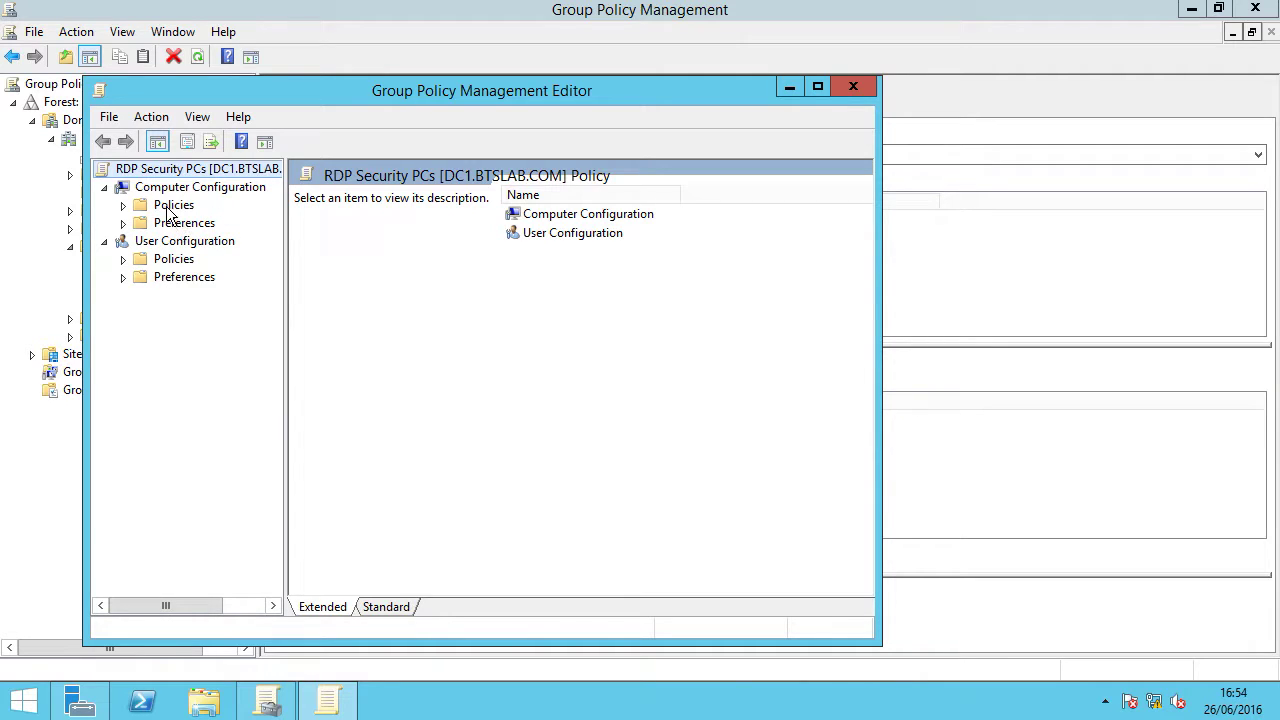
Expand Computer Configuration > Policies > Administrative Templates > Windows Components, with the editor maximized.
left_click(125, 205)
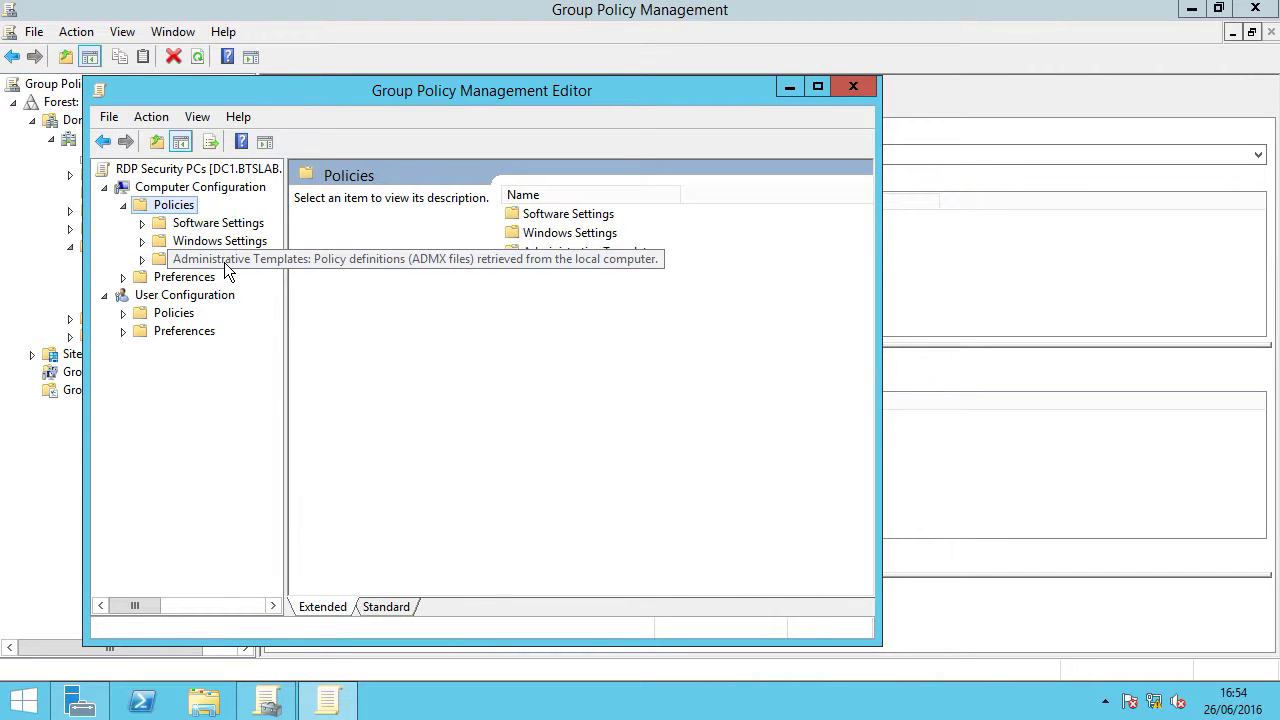
left_click(226, 262)
left_click(143, 260)
left_click(237, 390)
left_click(160, 385)
left_click(817, 87)
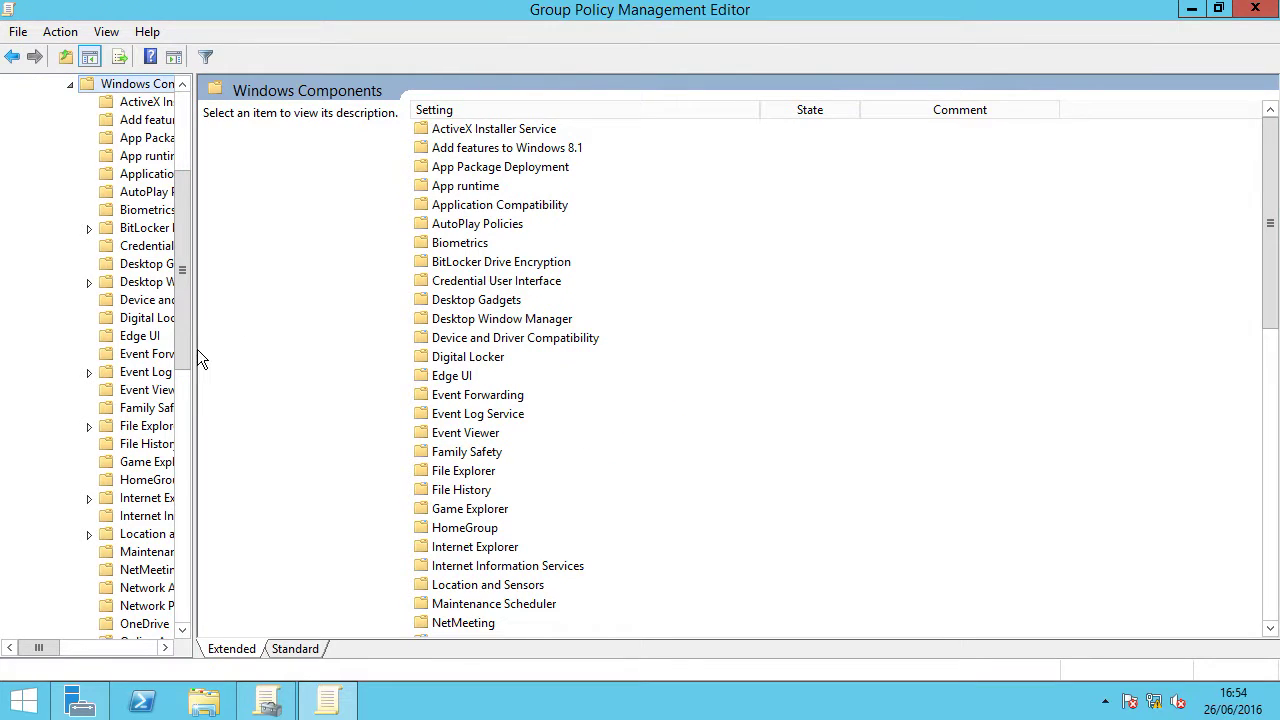
left_click_drag(192, 346, 301, 410)
Expand Remote Desktop Services down to Remote Desktop Session Host.
left_click(123, 500)
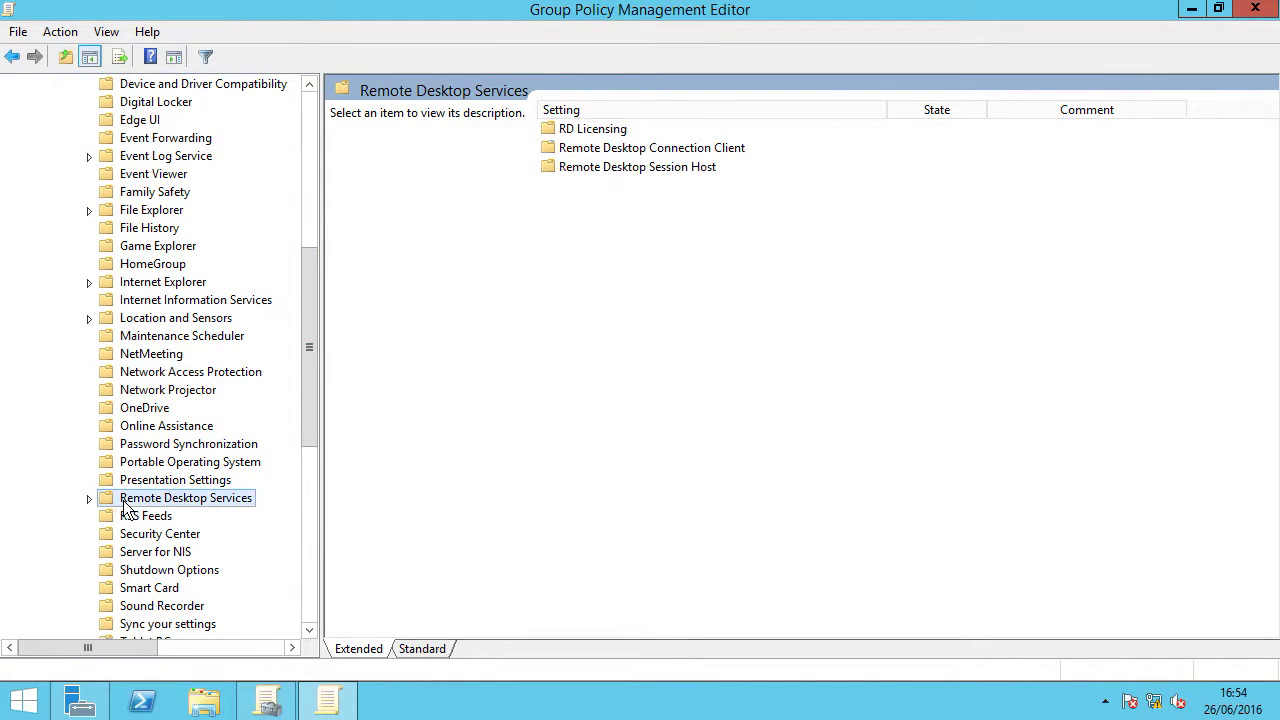
left_click(89, 498)
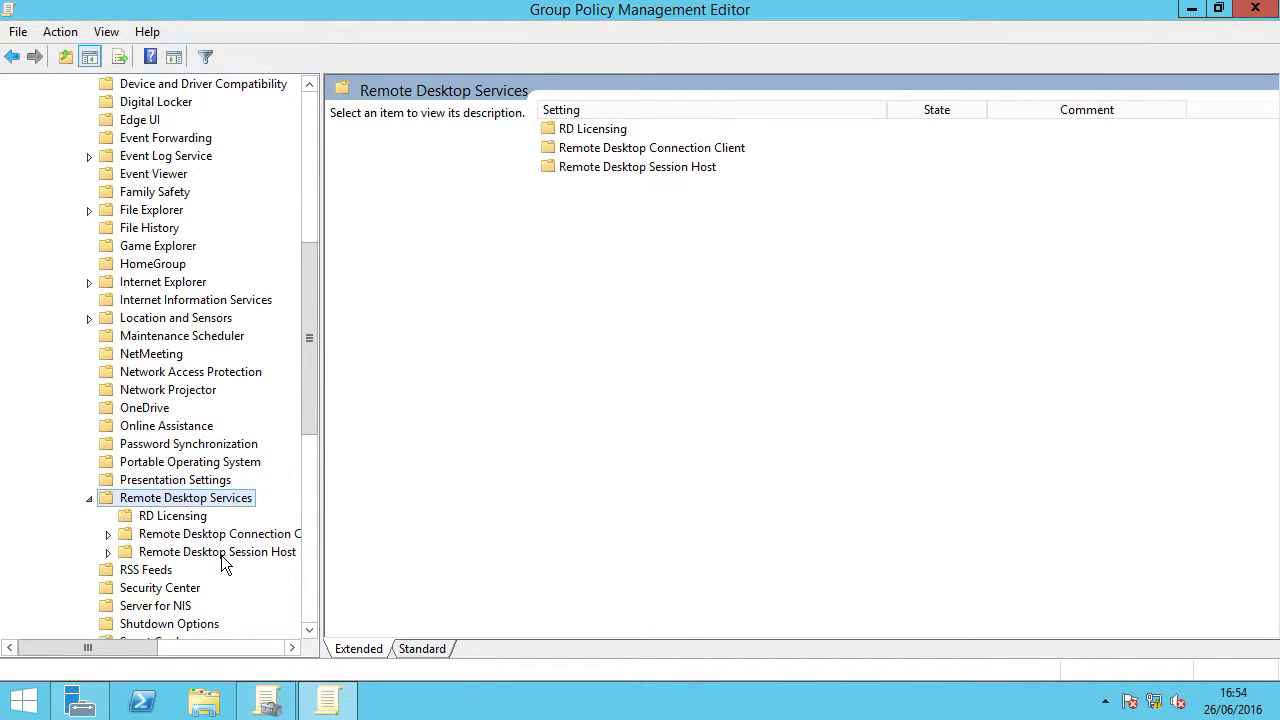
left_click(220, 553)
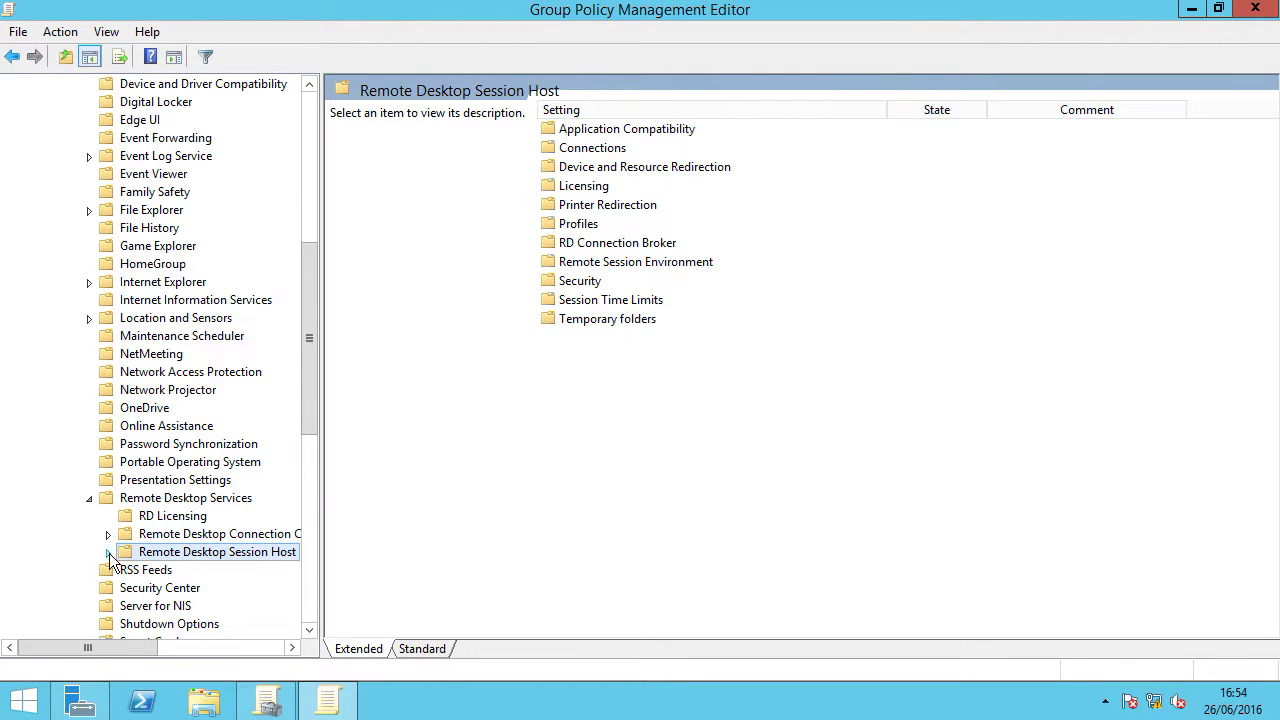
left_click(108, 552)
left_click_drag(312, 400, 314, 449)
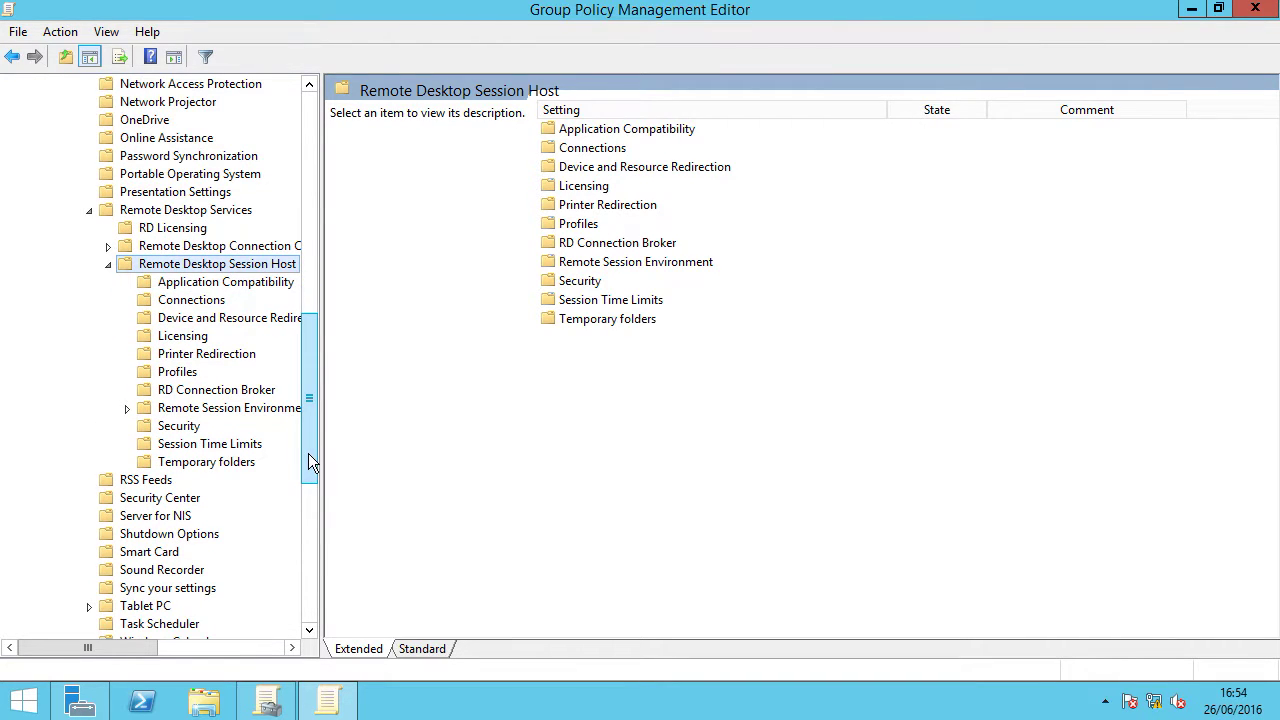
Enable 'Allow users to connect remotely by using Remote Desktop Services' under Connections.
left_click(200, 301)
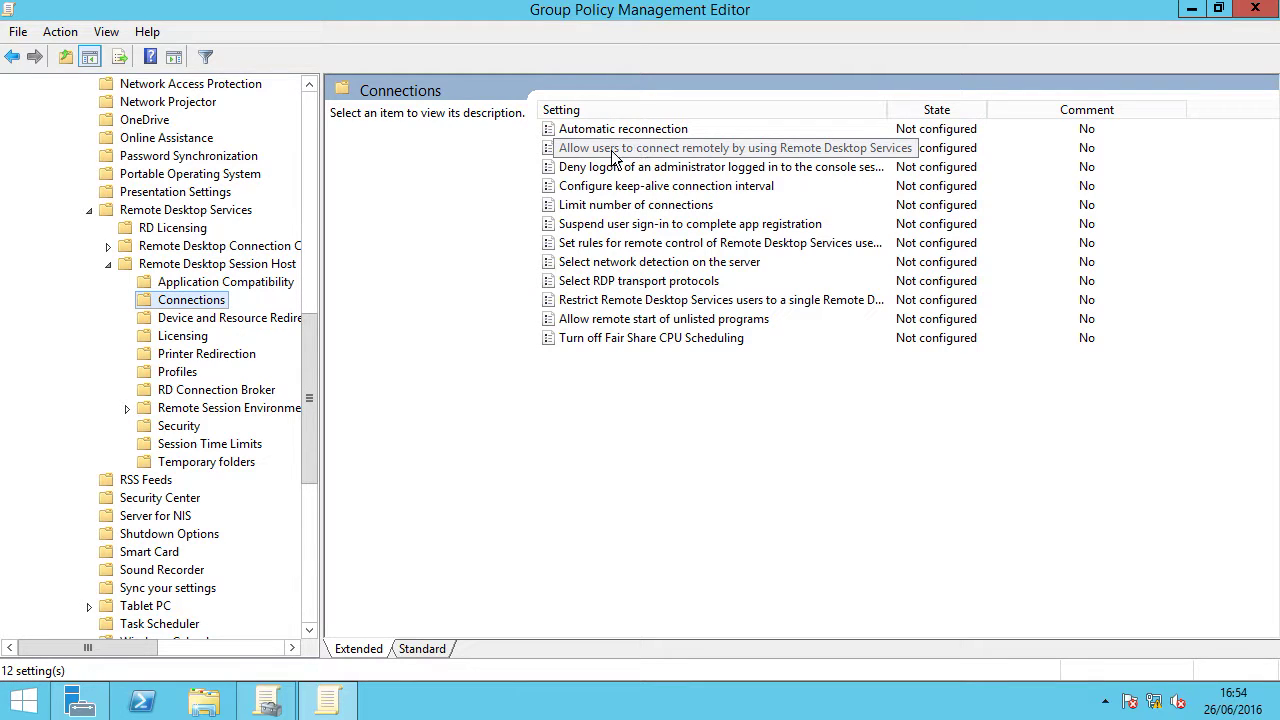
double_click(778, 150)
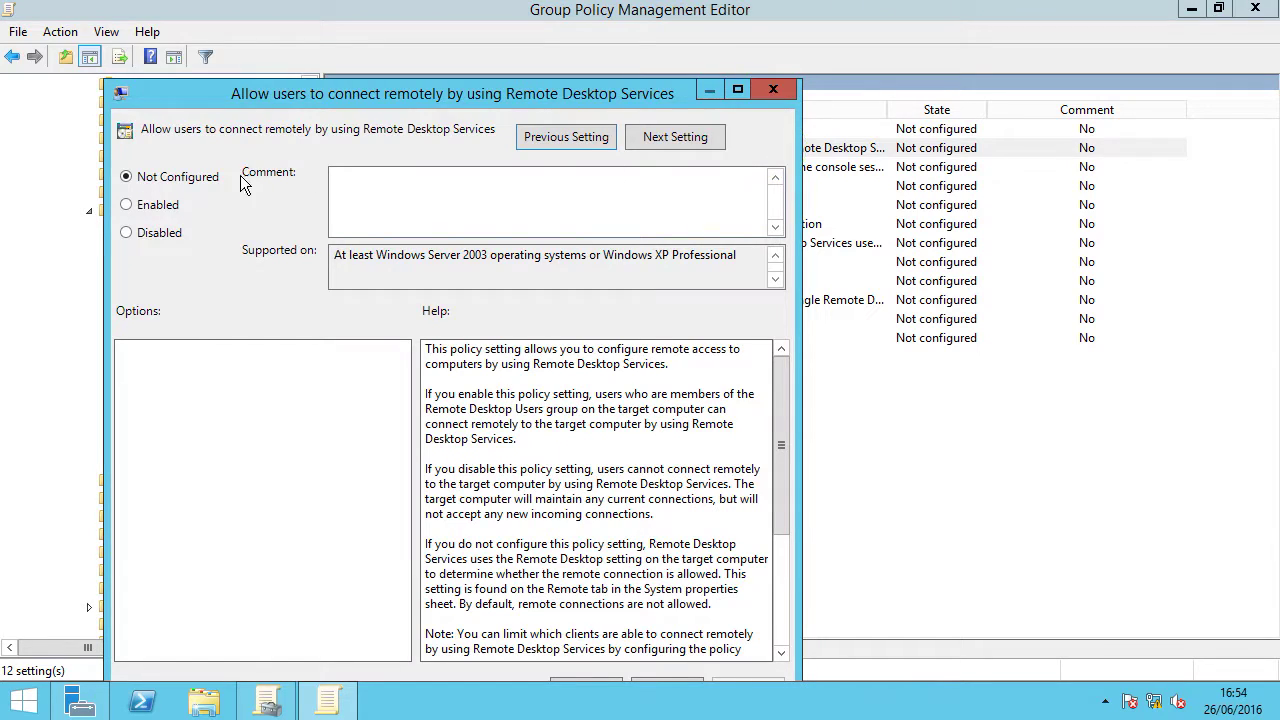
left_click(126, 205)
left_click_drag(425, 95, 452, 47)
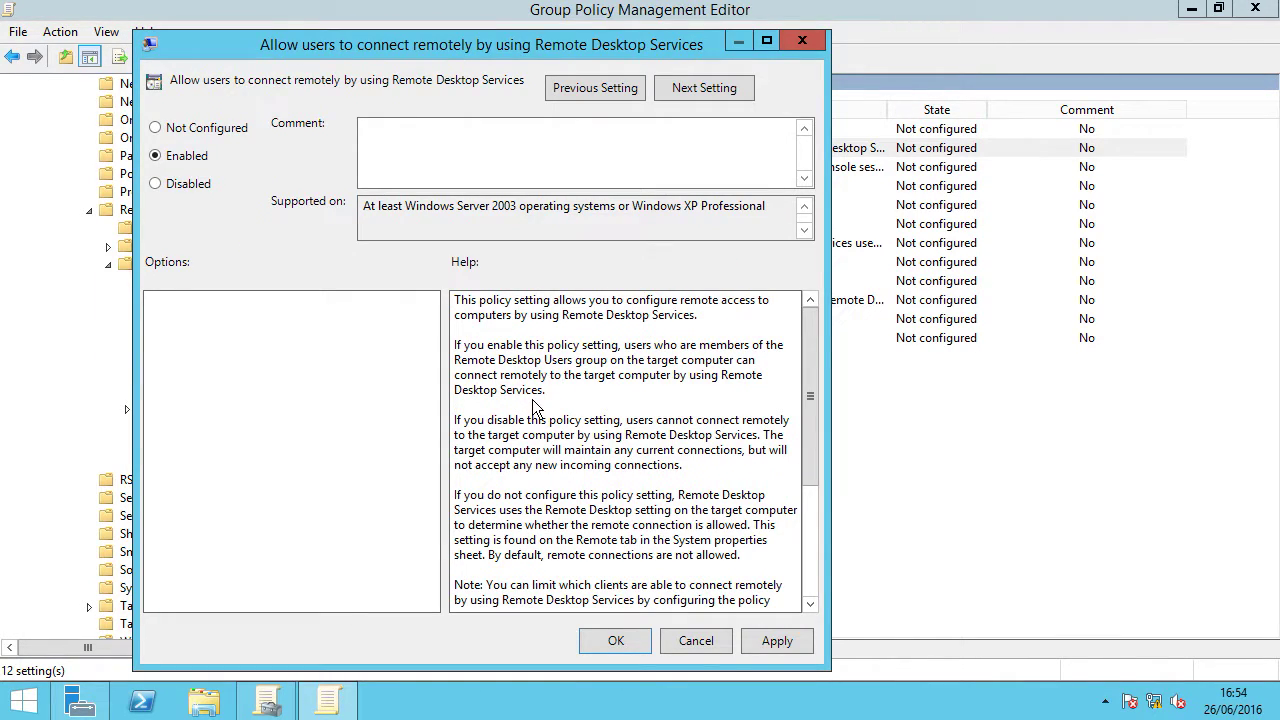
left_click(784, 643)
left_click(616, 643)
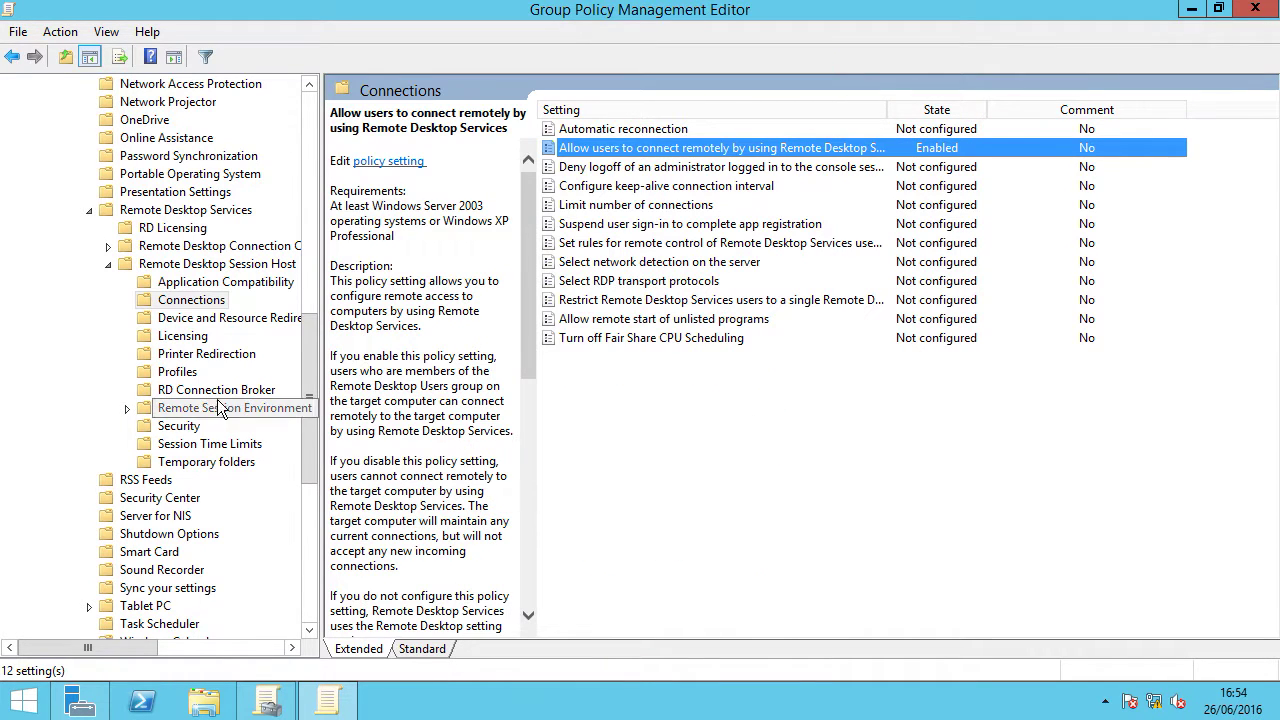
Enable the Security policy requiring Network Level Authentication for remote connections.
left_click(179, 427)
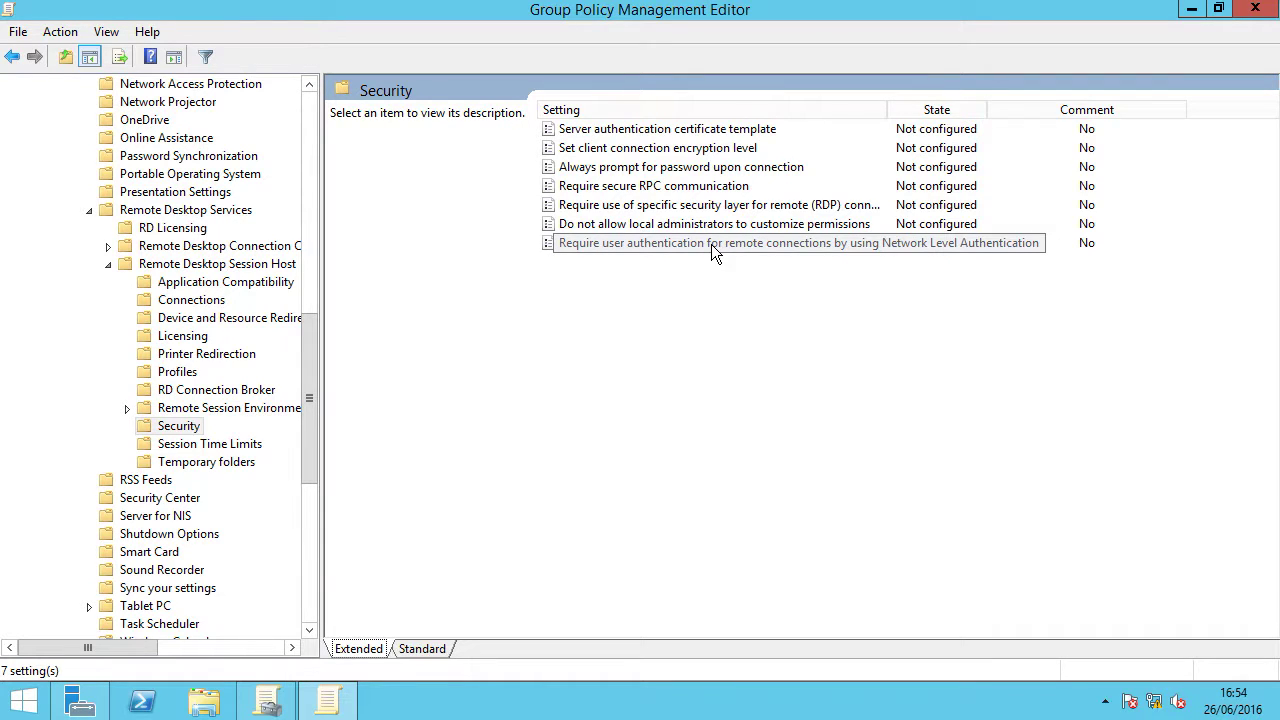
double_click(714, 245)
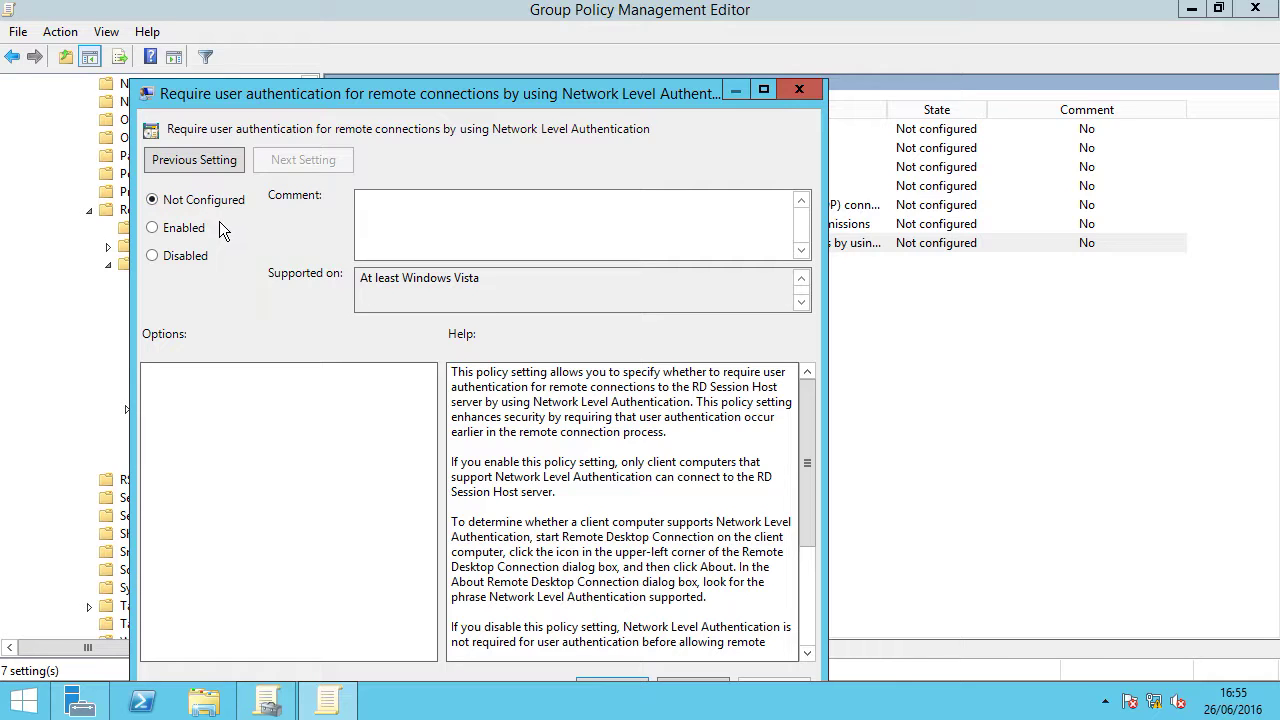
left_click(152, 228)
left_click_drag(600, 94, 623, 56)
left_click(797, 651)
left_click(635, 651)
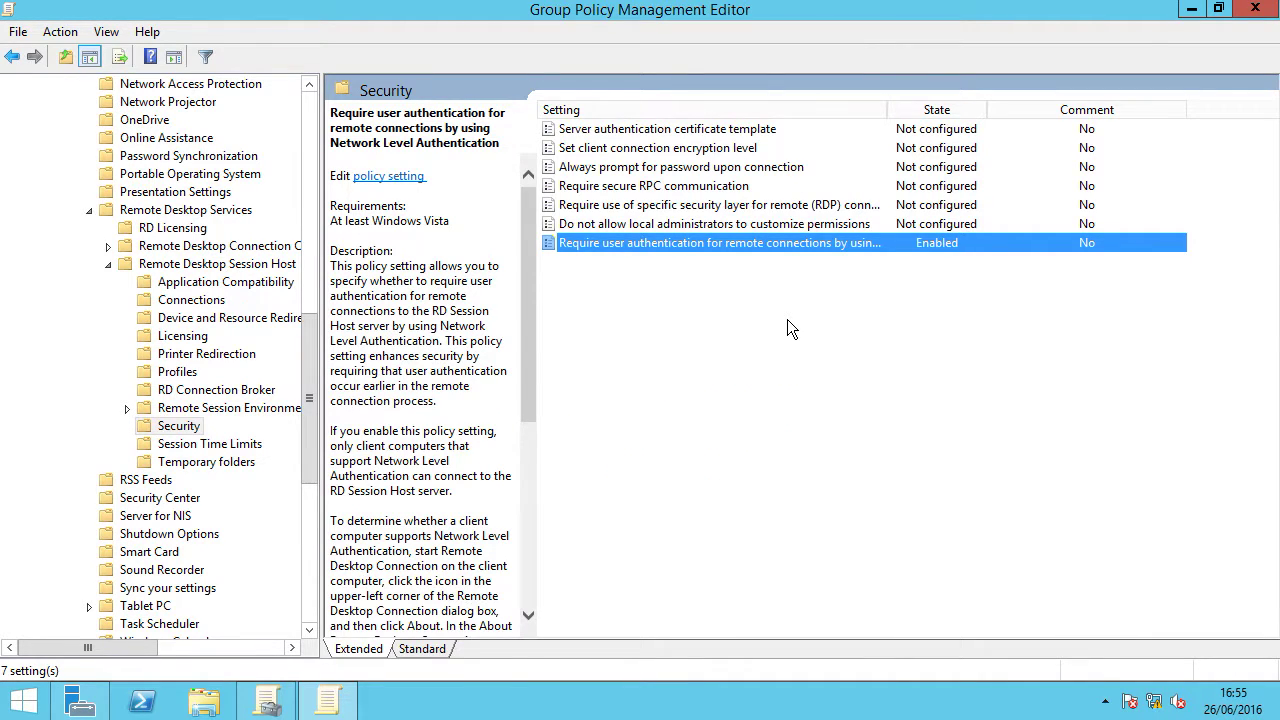
left_click(744, 207)
Enable 'Require use of specific security layer' with the SSL (TLS 1.0) security layer.
double_click(744, 205)
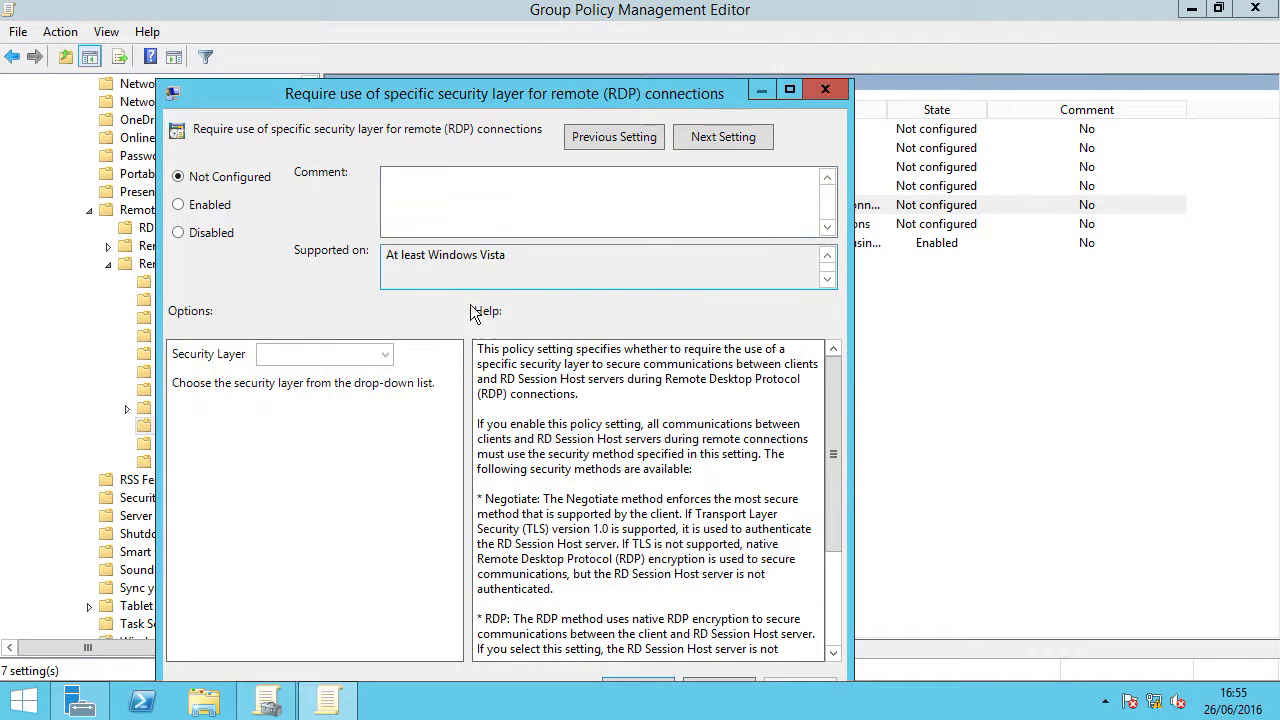
left_click_drag(463, 24, 463, 52)
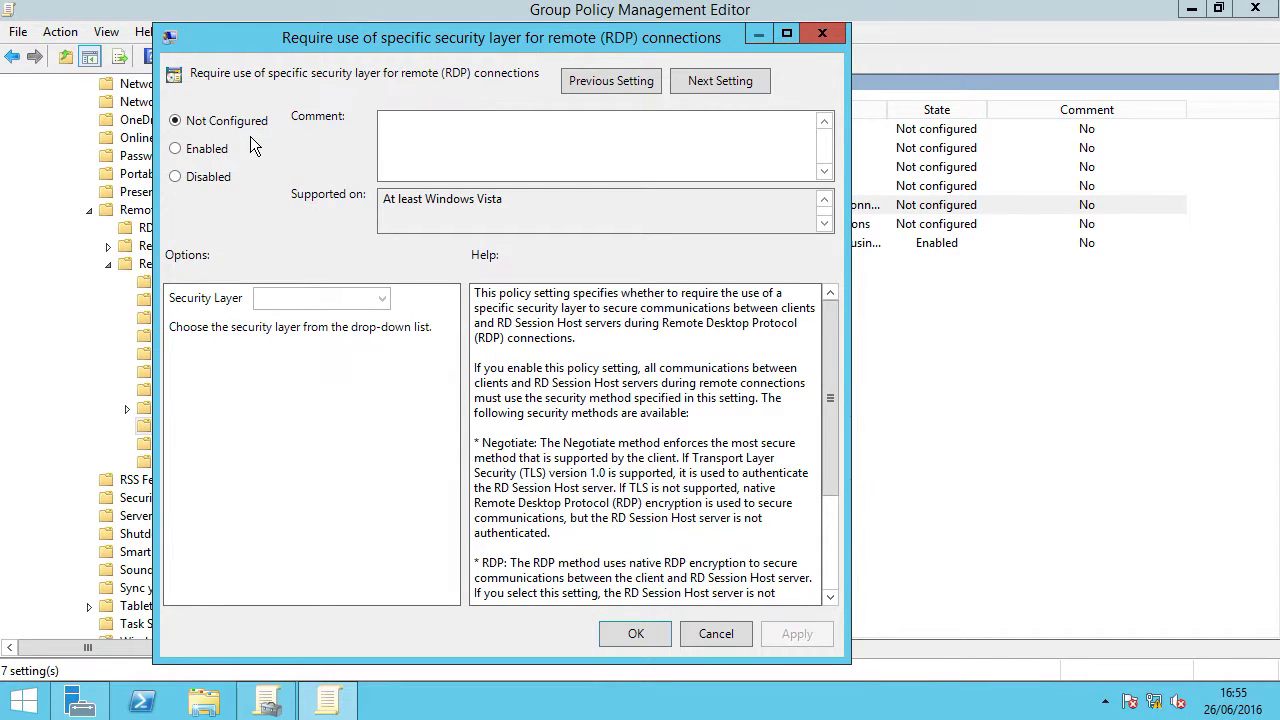
left_click(177, 151)
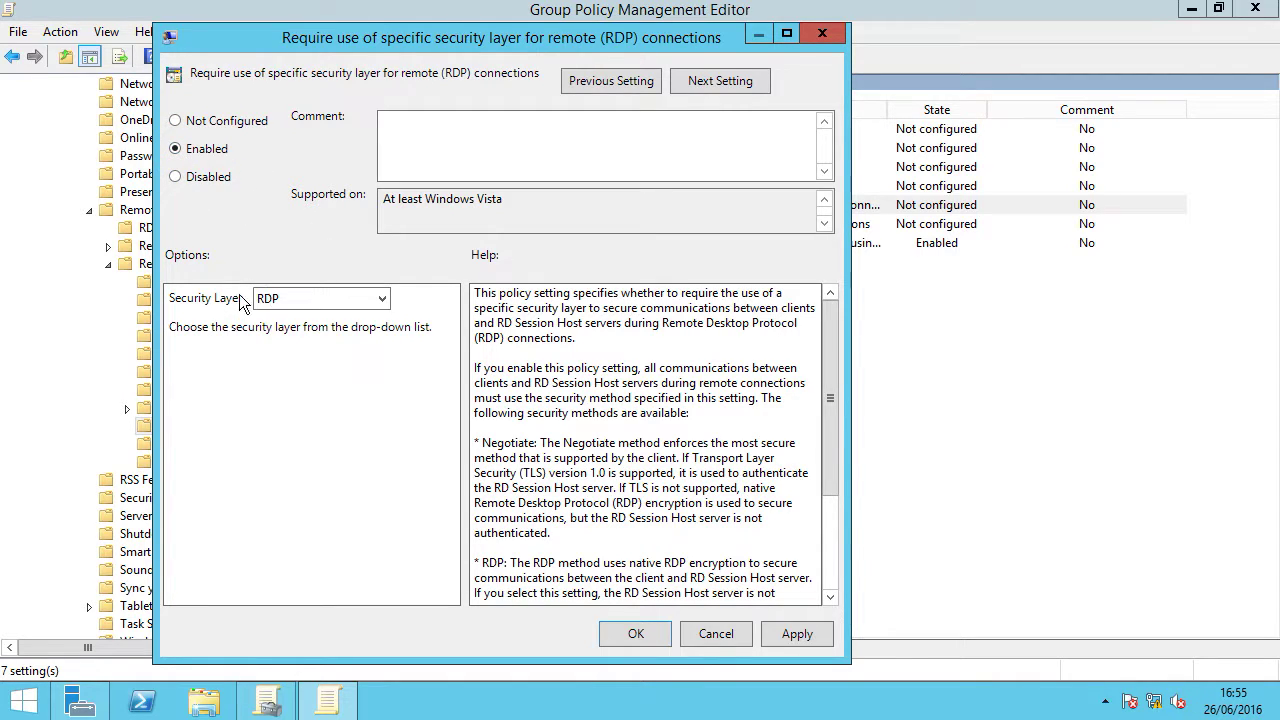
left_click(368, 306)
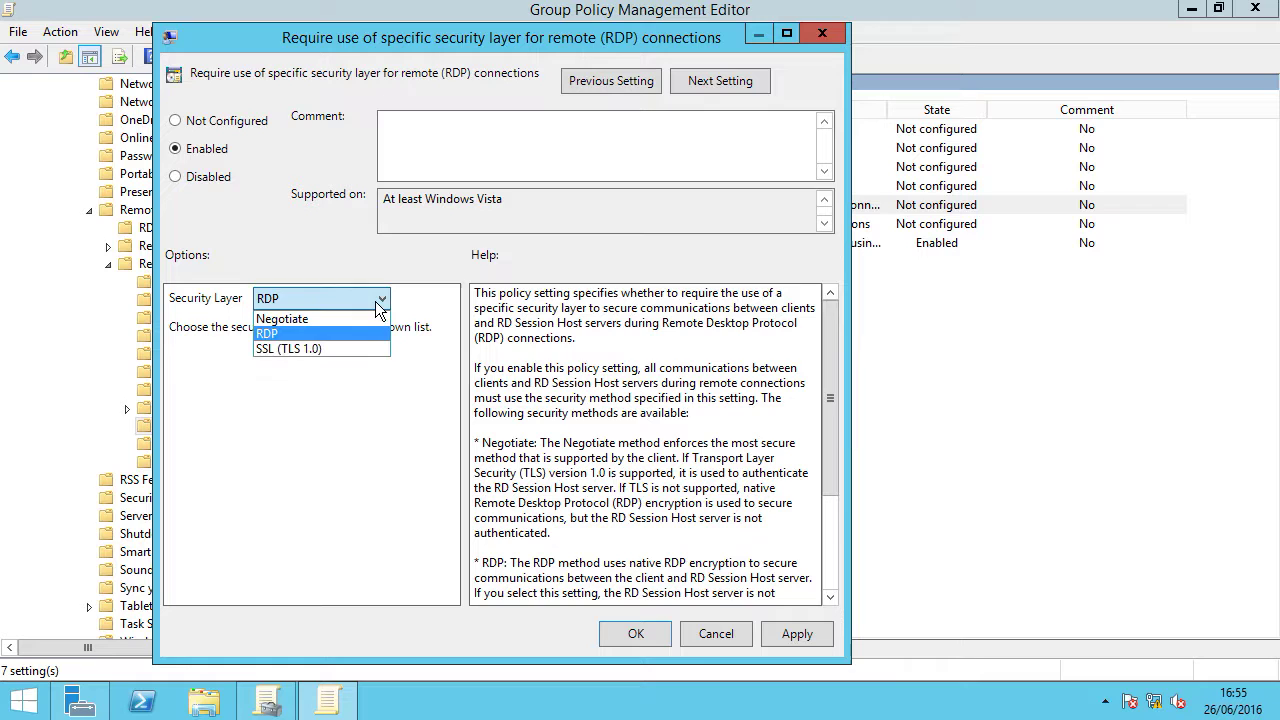
left_click(345, 350)
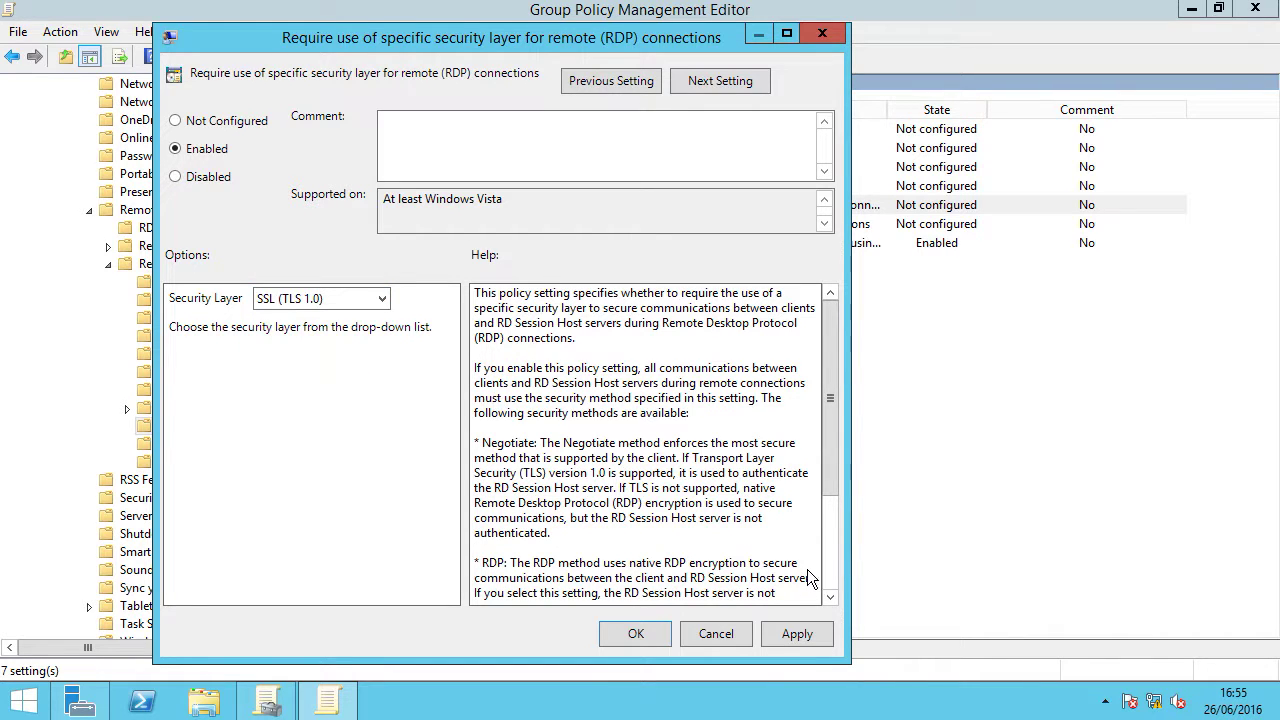
left_click(812, 636)
left_click(705, 636)
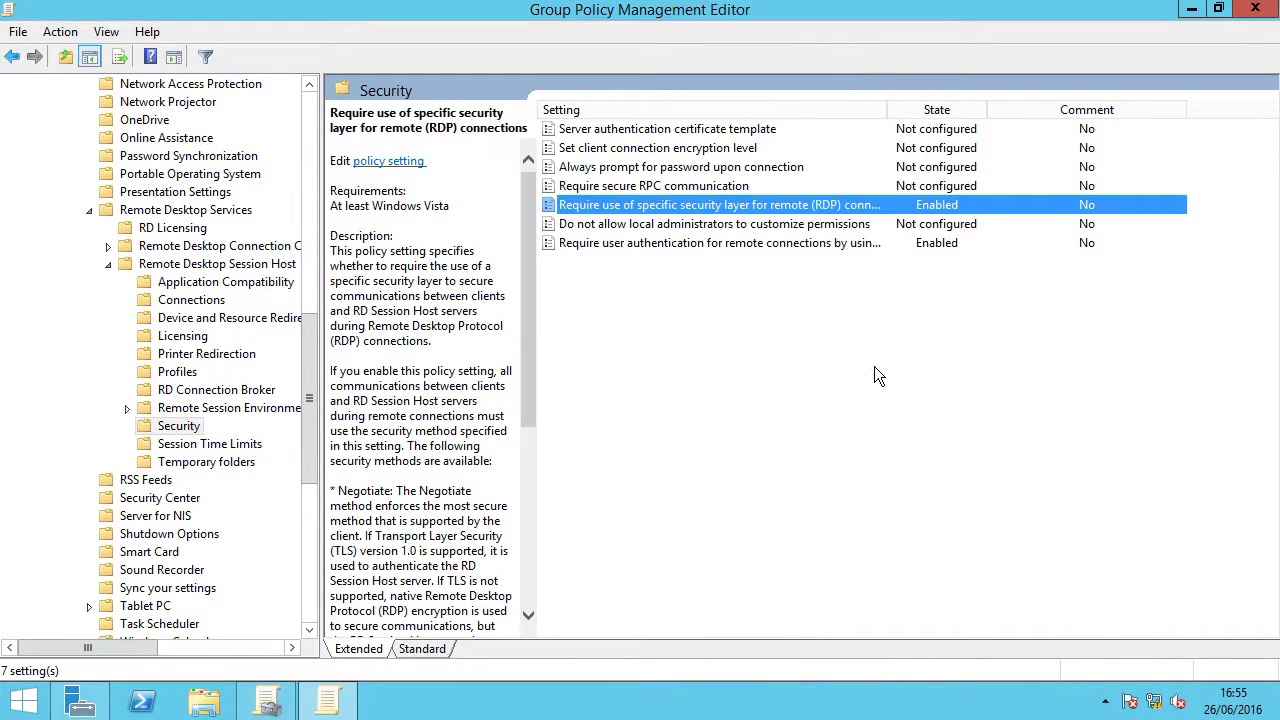
double_click(716, 150)
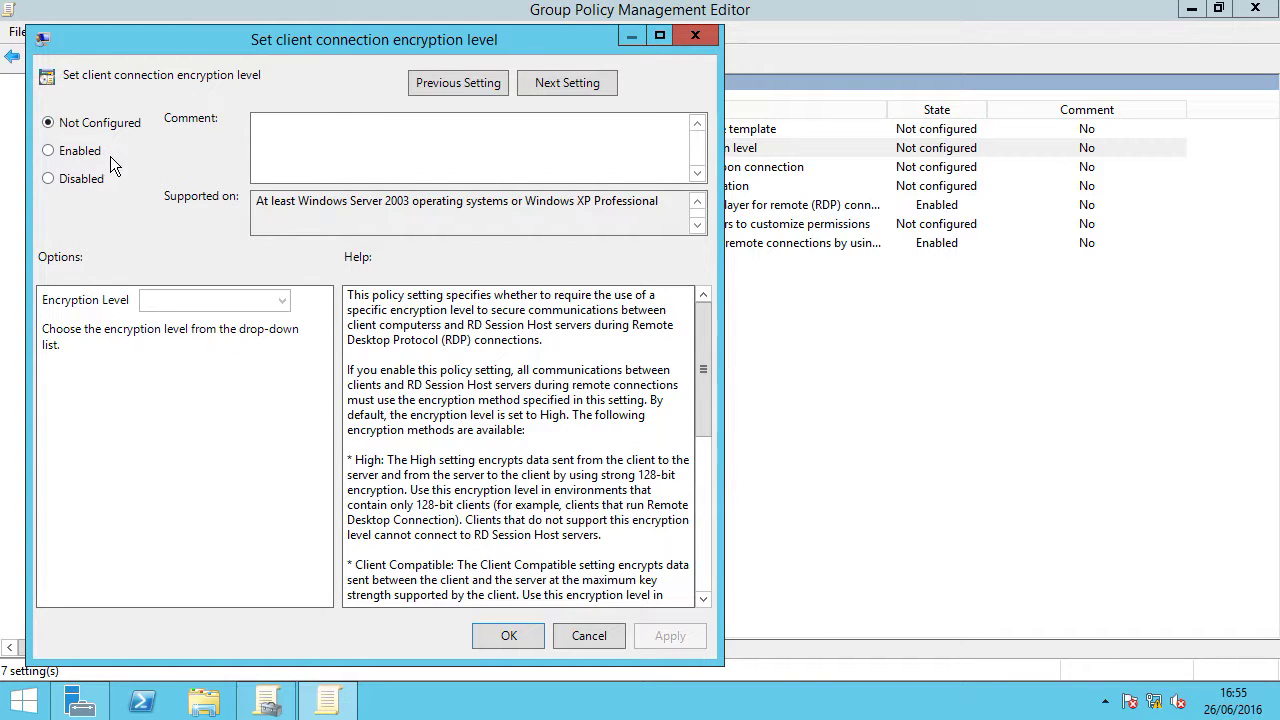
Enable 'Set client connection encryption level' at High Level.
left_click(49, 152)
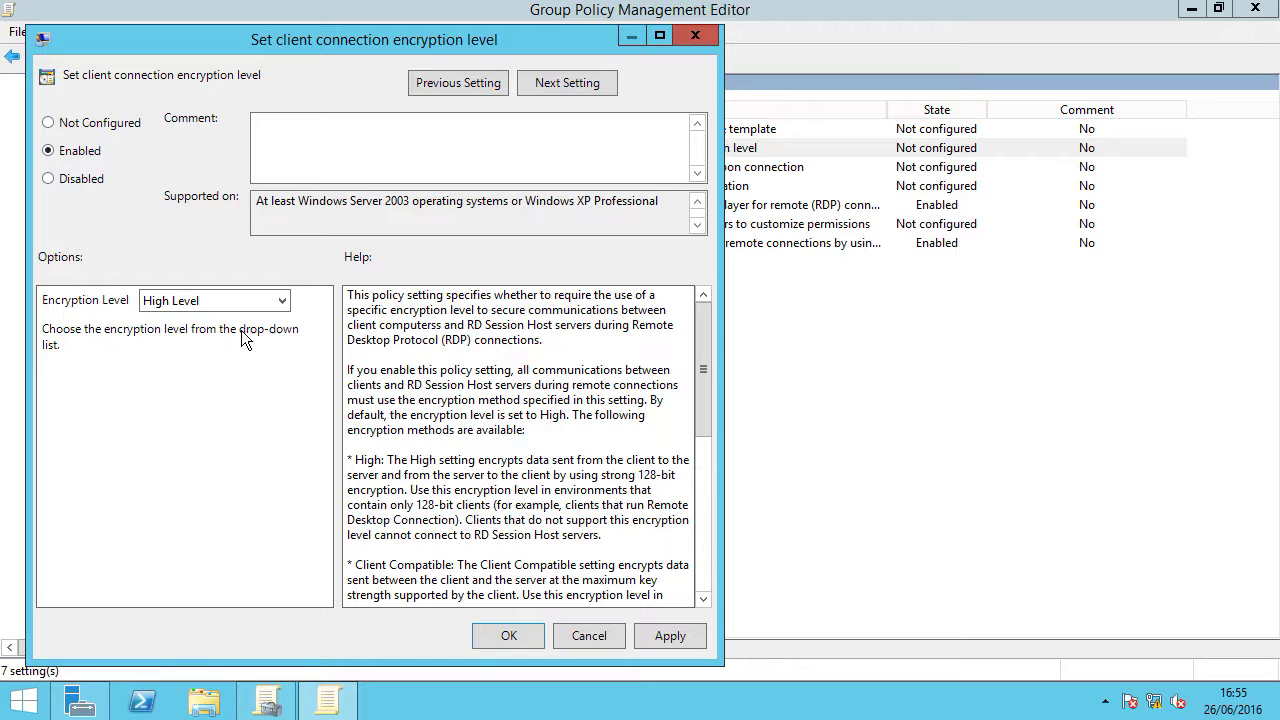
left_click(281, 303)
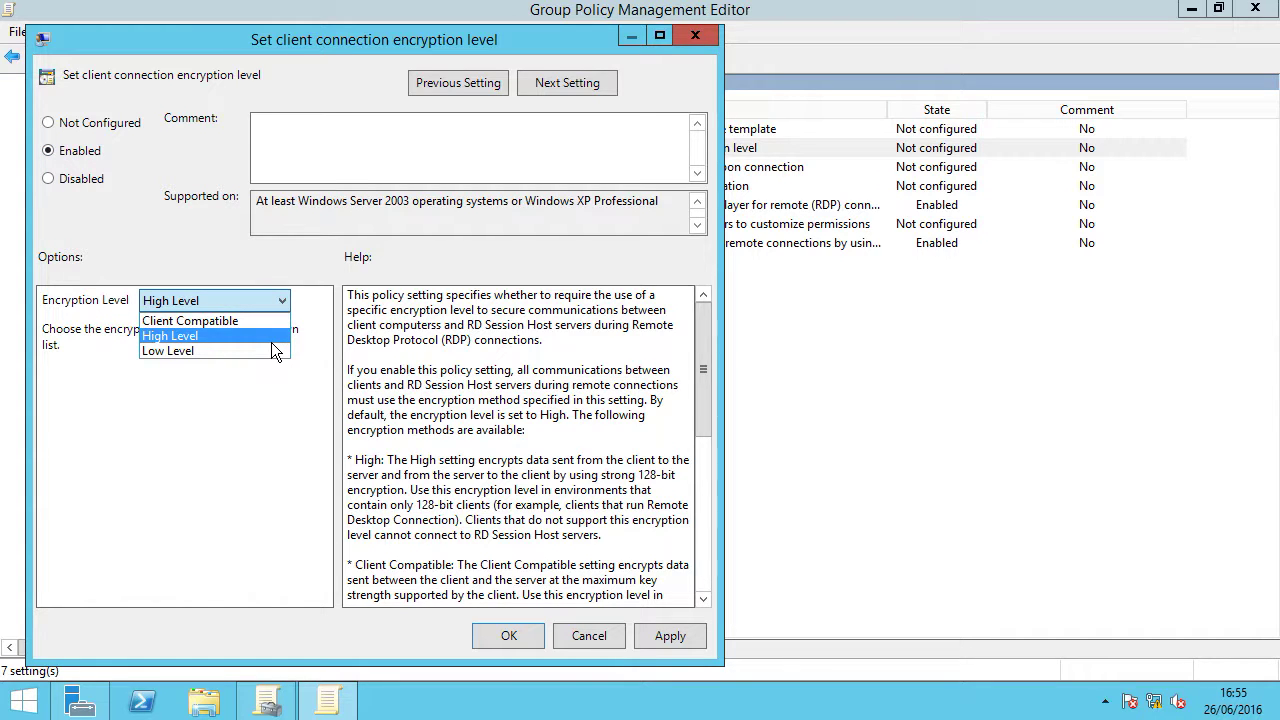
left_click(261, 338)
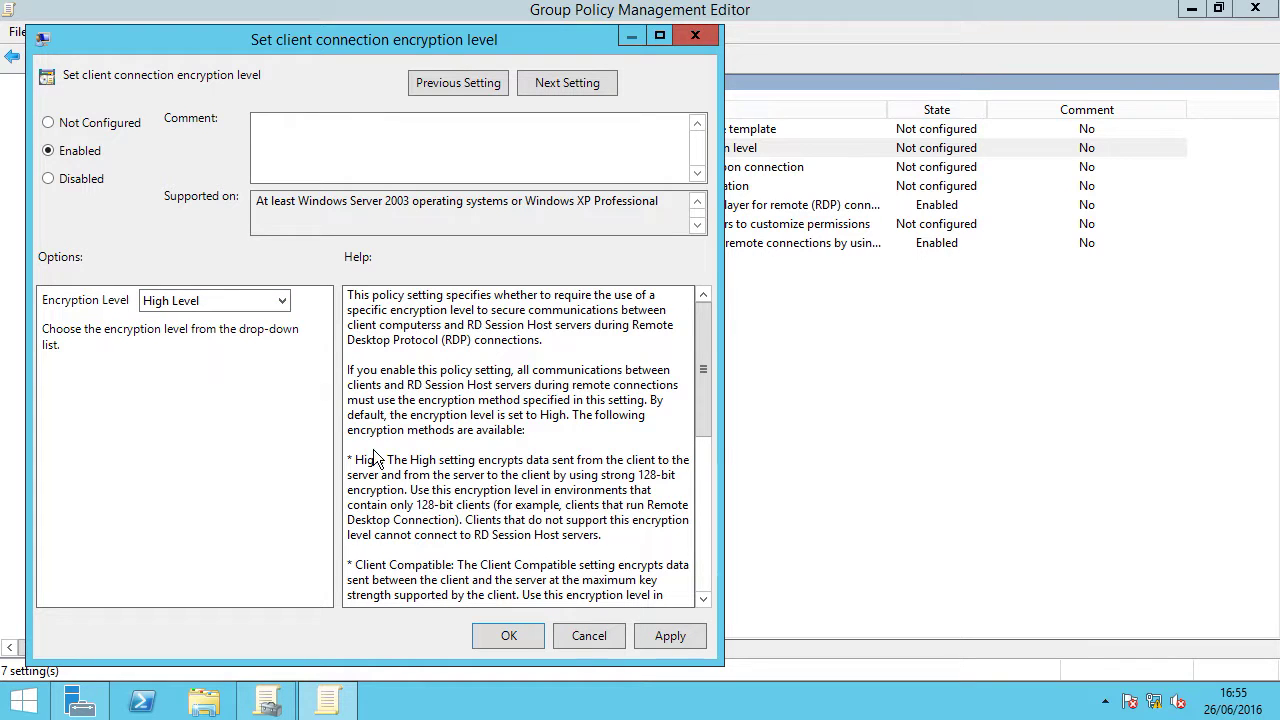
left_click(684, 639)
left_click(509, 636)
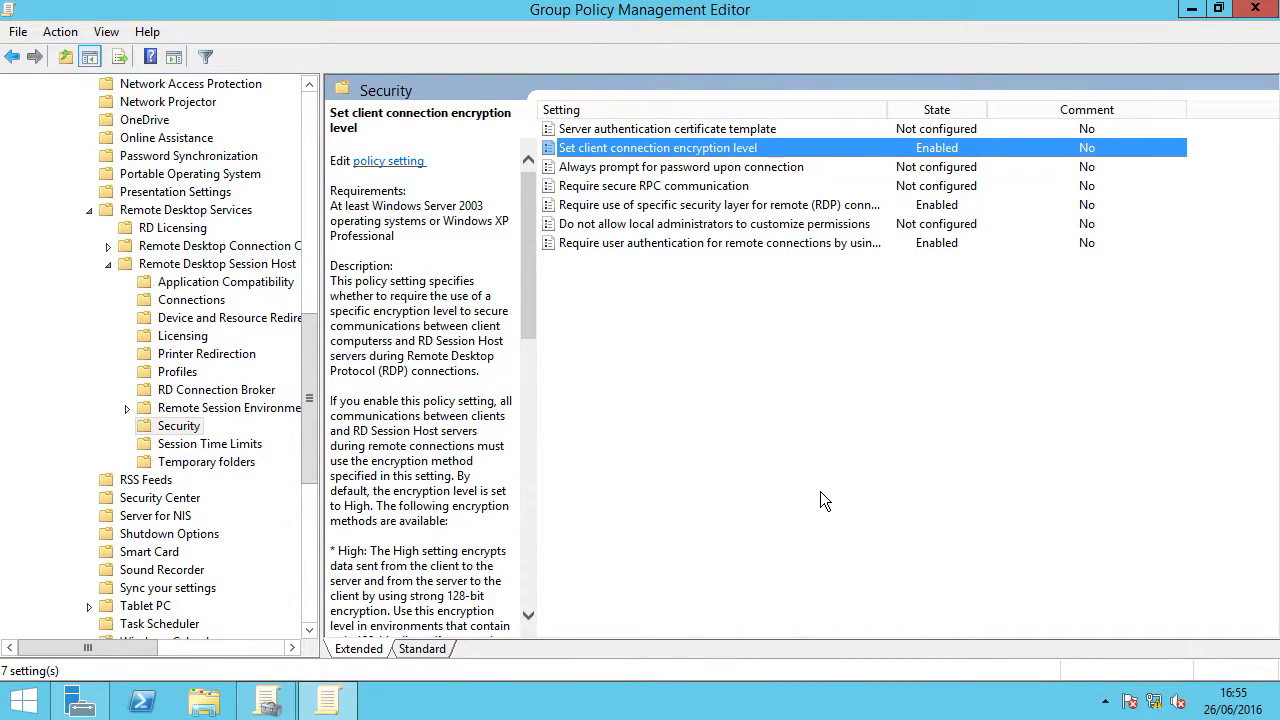
Close the editor and link the existing RDP Security PCs GPO to the PCs OU.
left_click(1258, 12)
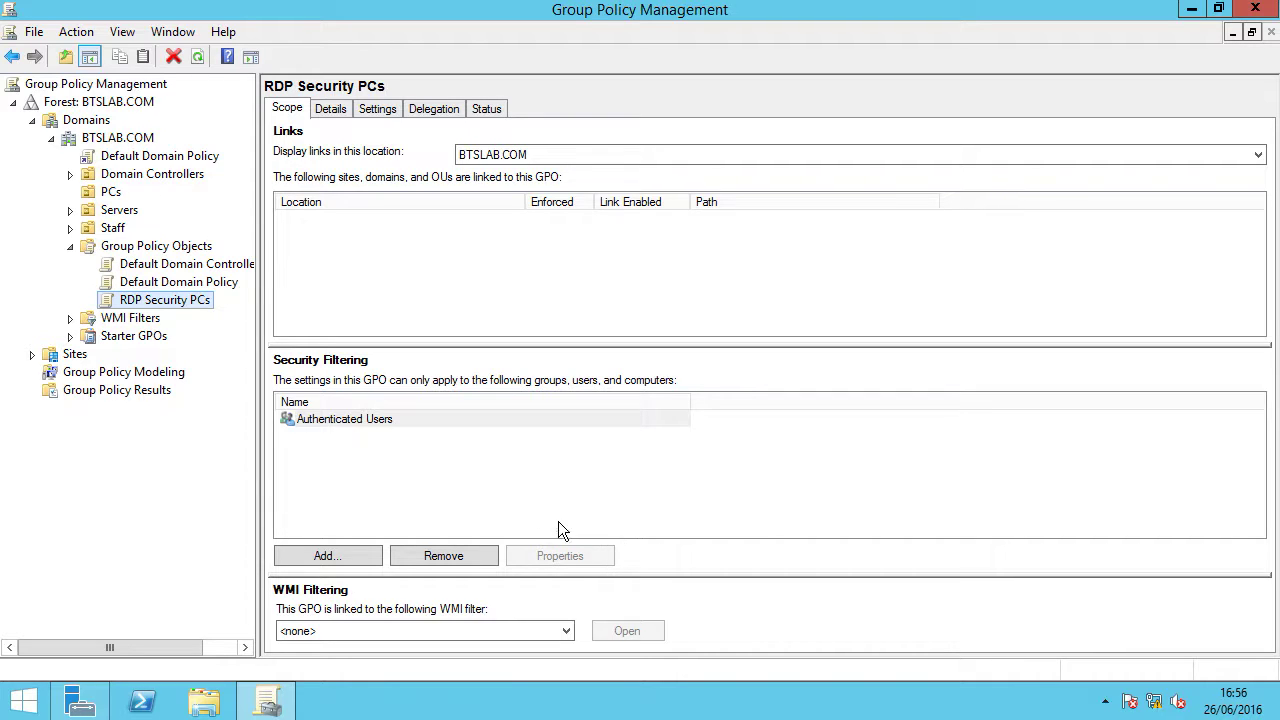
left_click(112, 195)
right_click(112, 197)
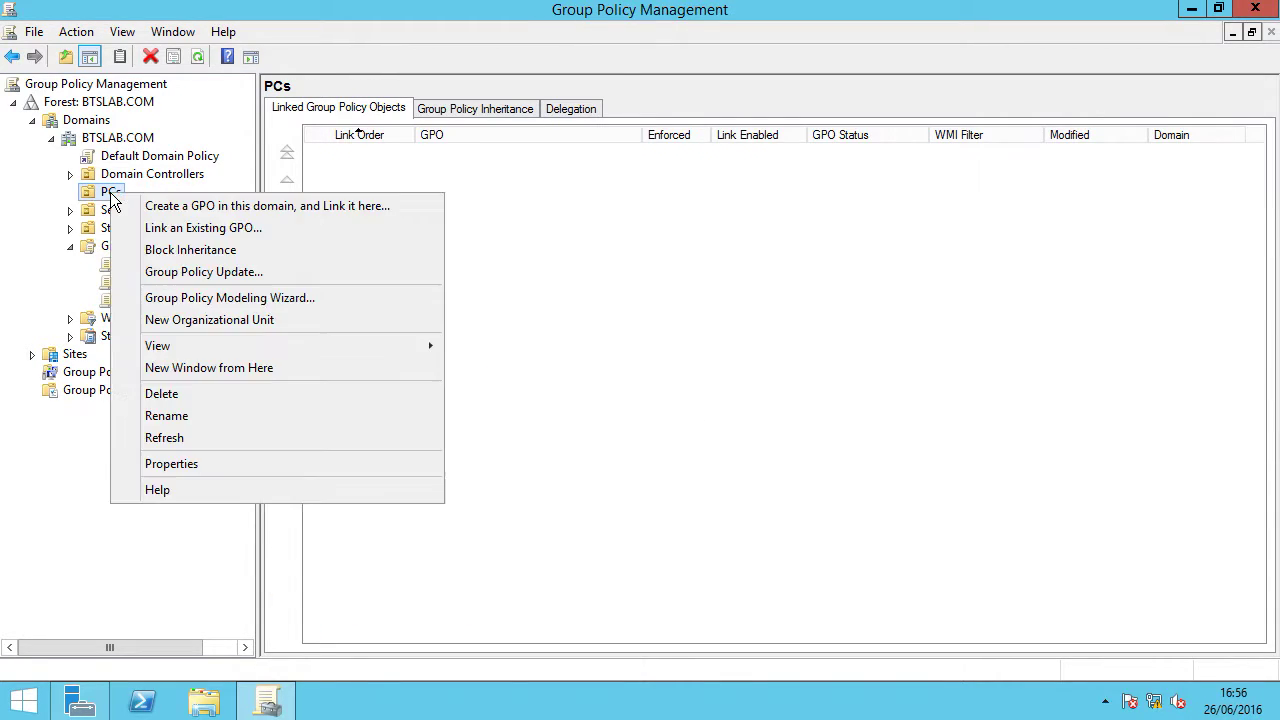
left_click(230, 233)
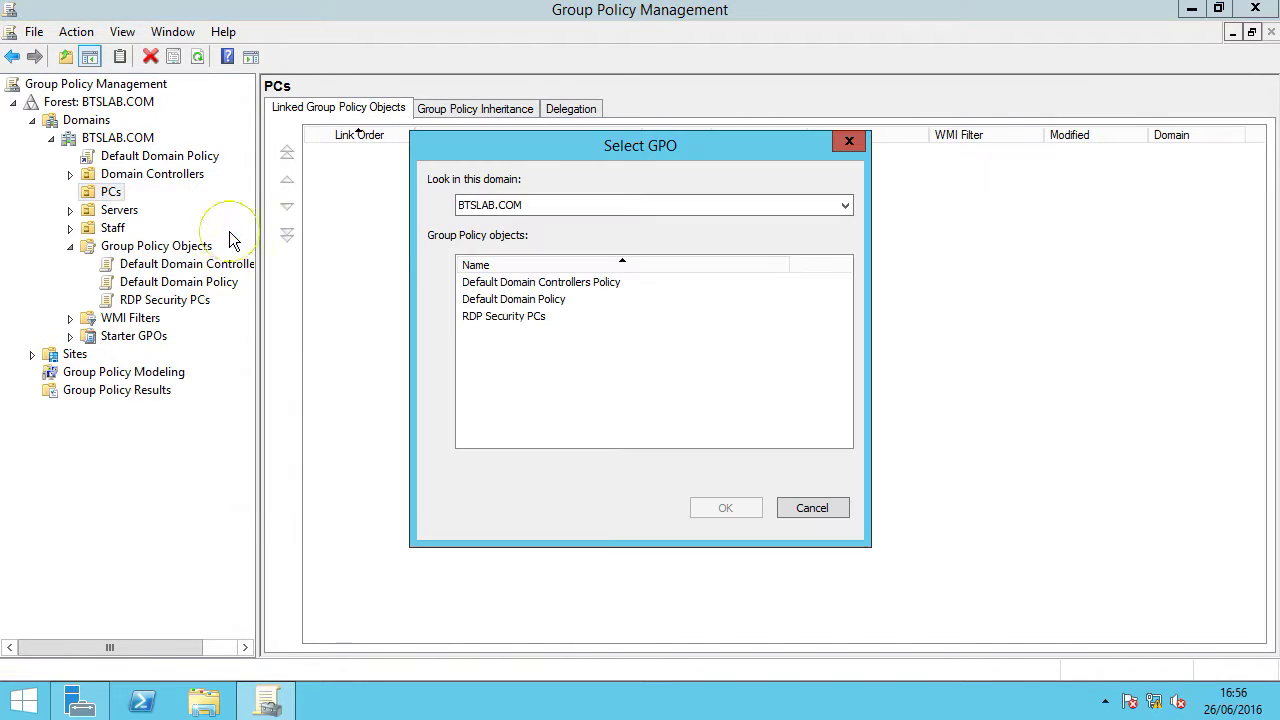
left_click(515, 322)
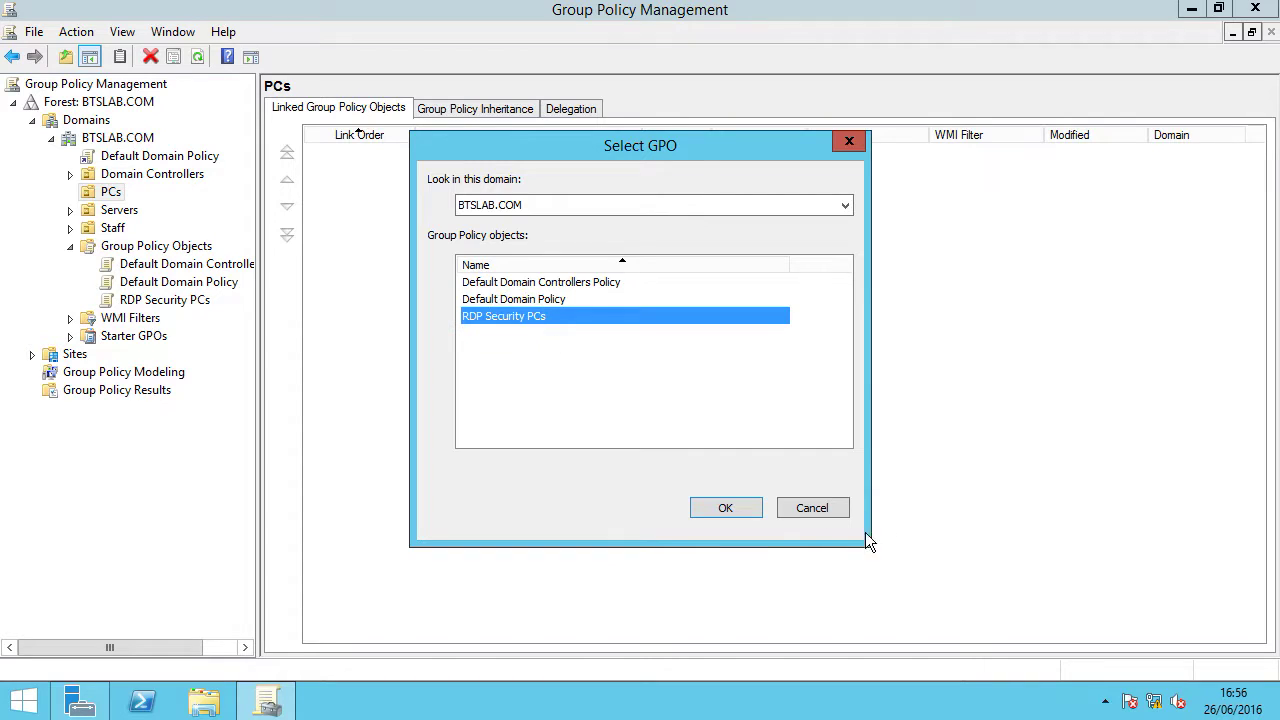
left_click(737, 513)
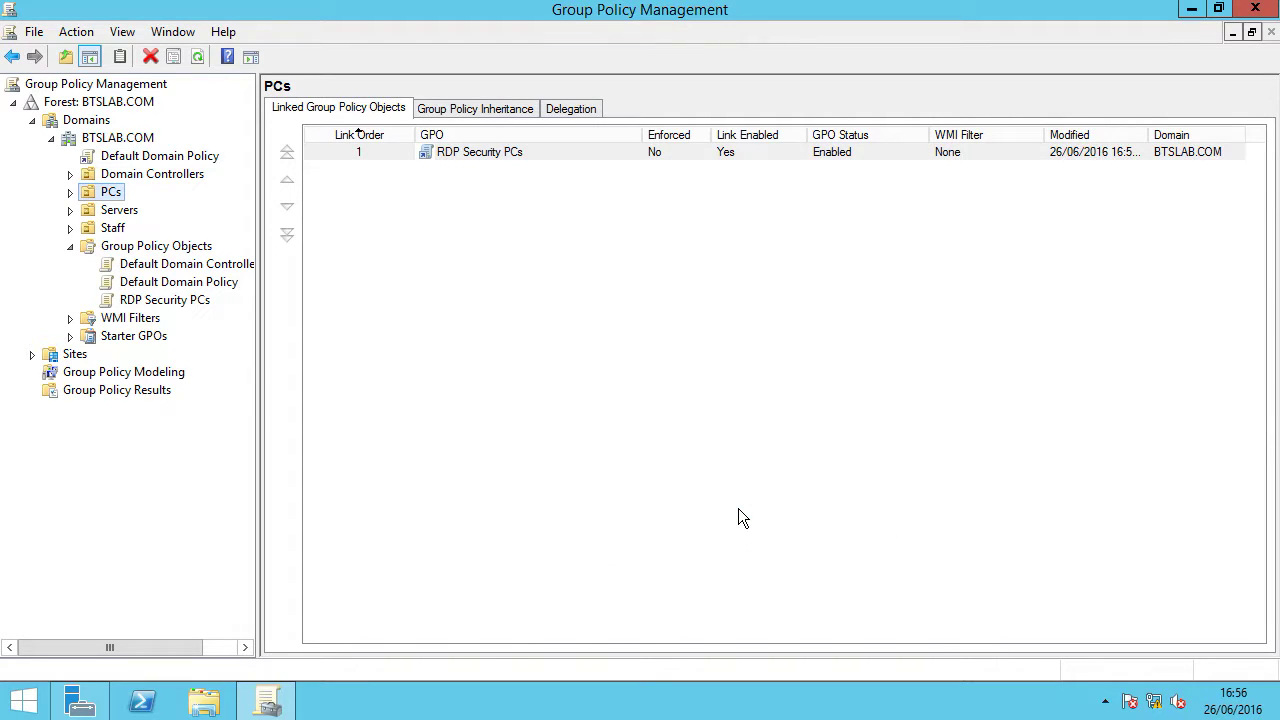
left_click(70, 192)
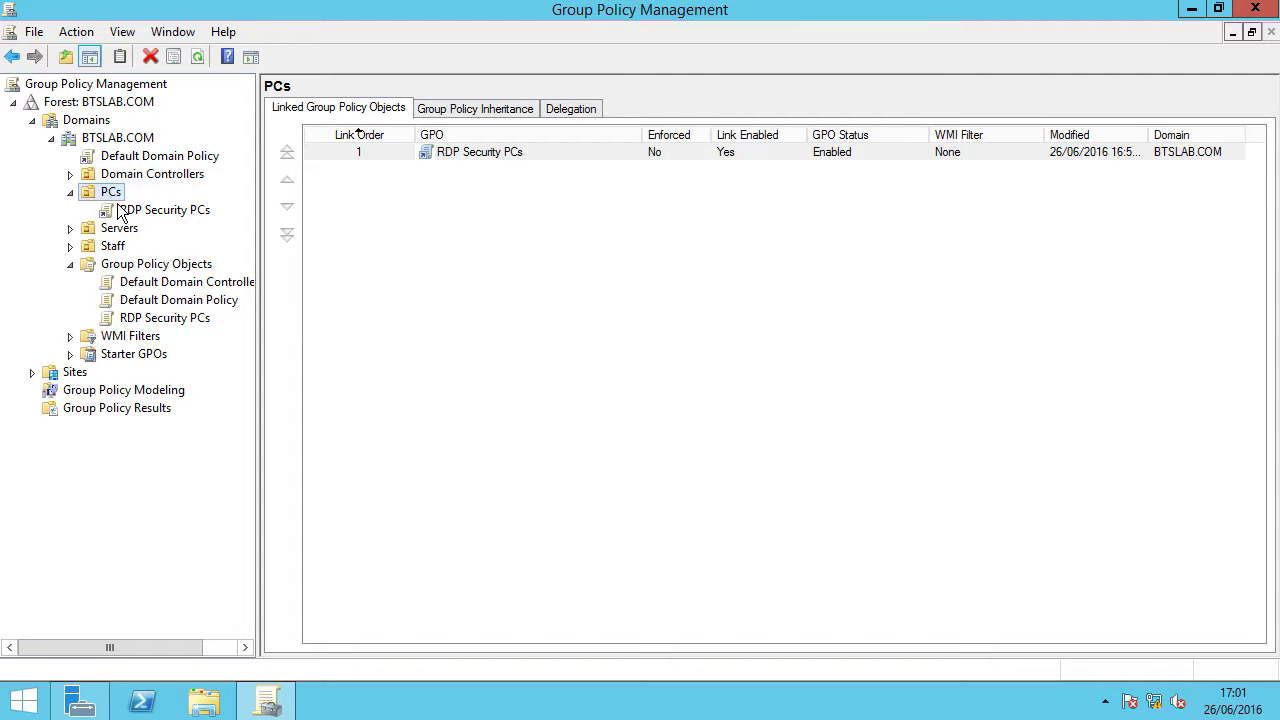
Open Active Directory Users and Computers, enlarge its window, and list the PCs OU computers.
left_click(108, 700)
left_click(1138, 56)
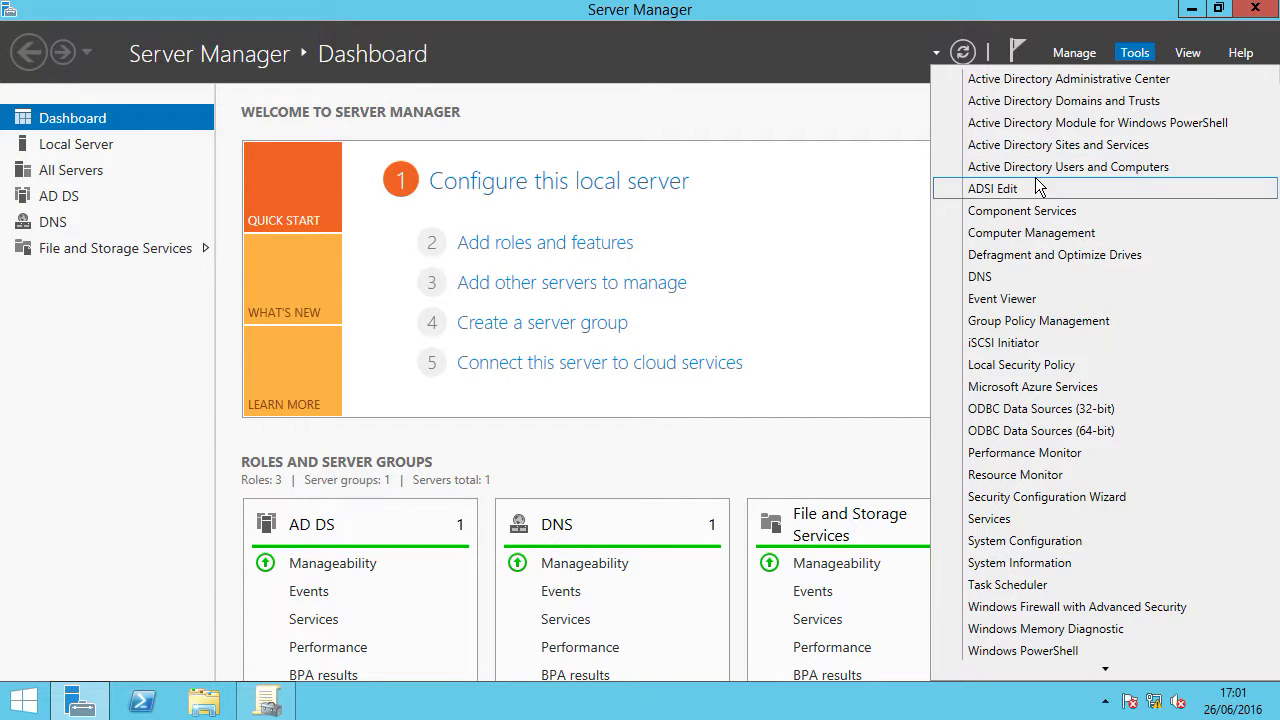
left_click(1106, 168)
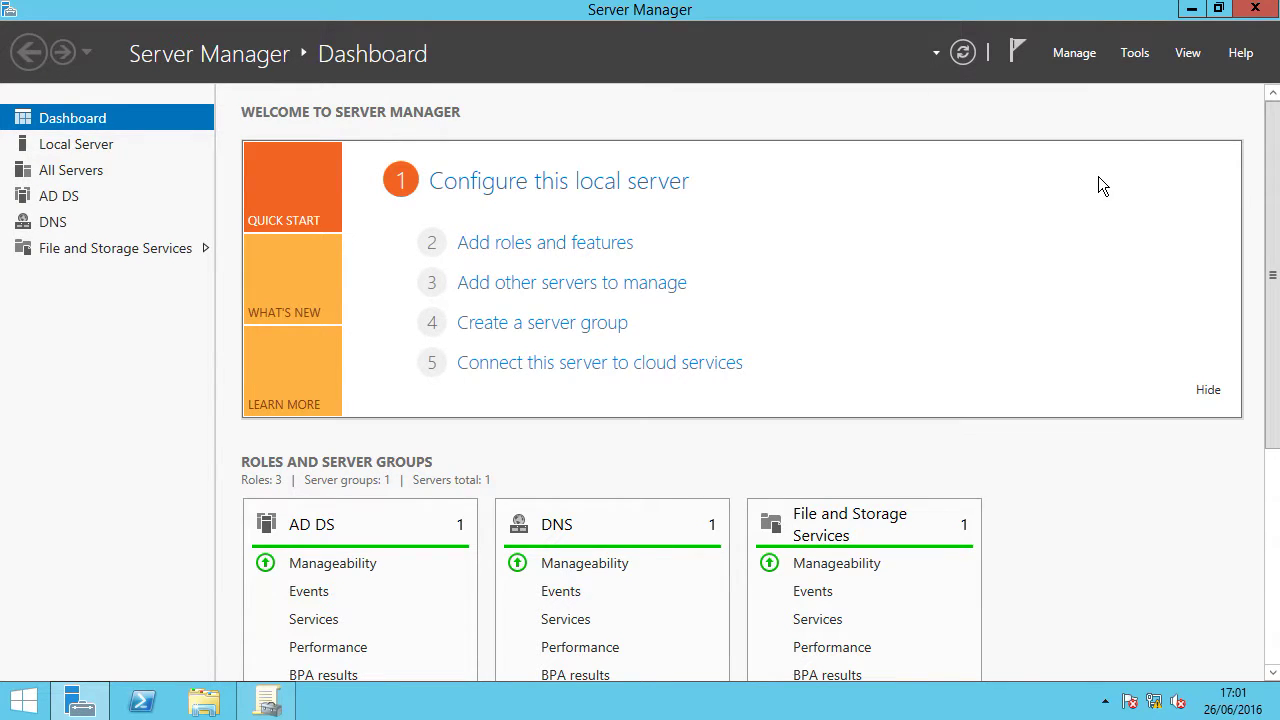
left_click_drag(821, 124, 760, 92)
left_click_drag(1111, 574, 1168, 574)
left_click(311, 286)
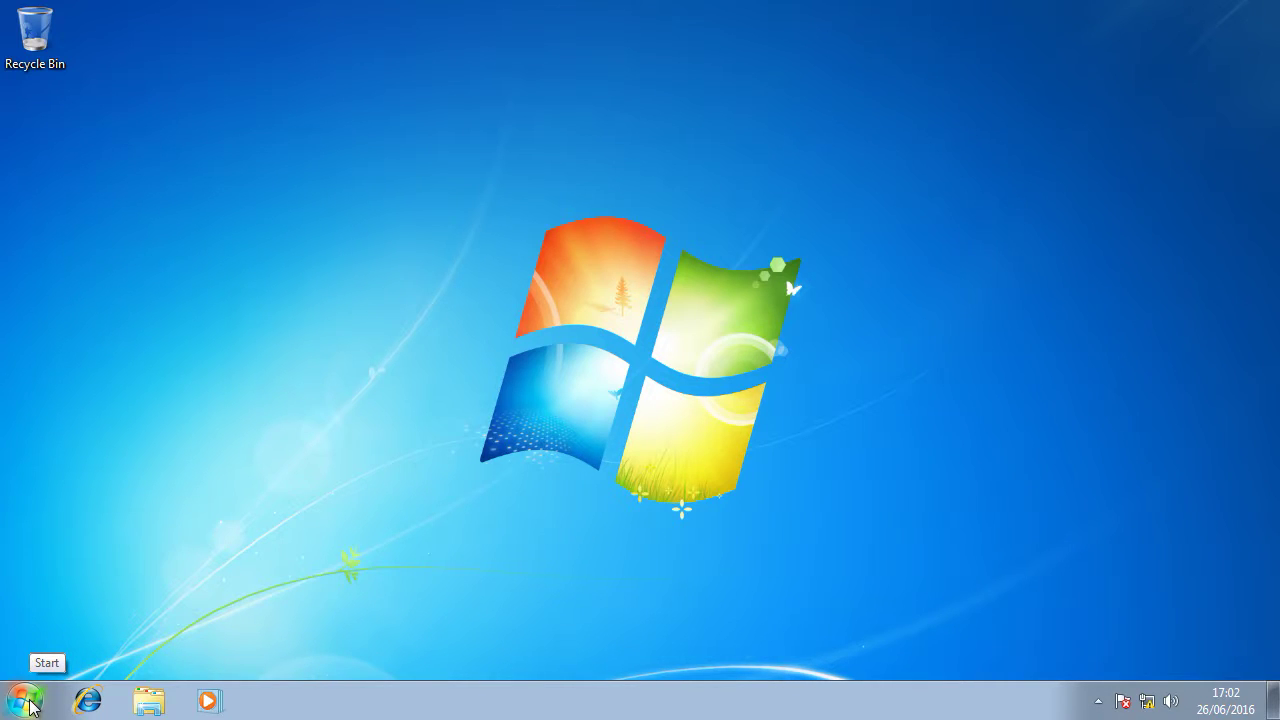
On Win71, open the System page via Computer's Properties in the Start menu.
left_click(28, 703)
right_click(311, 443)
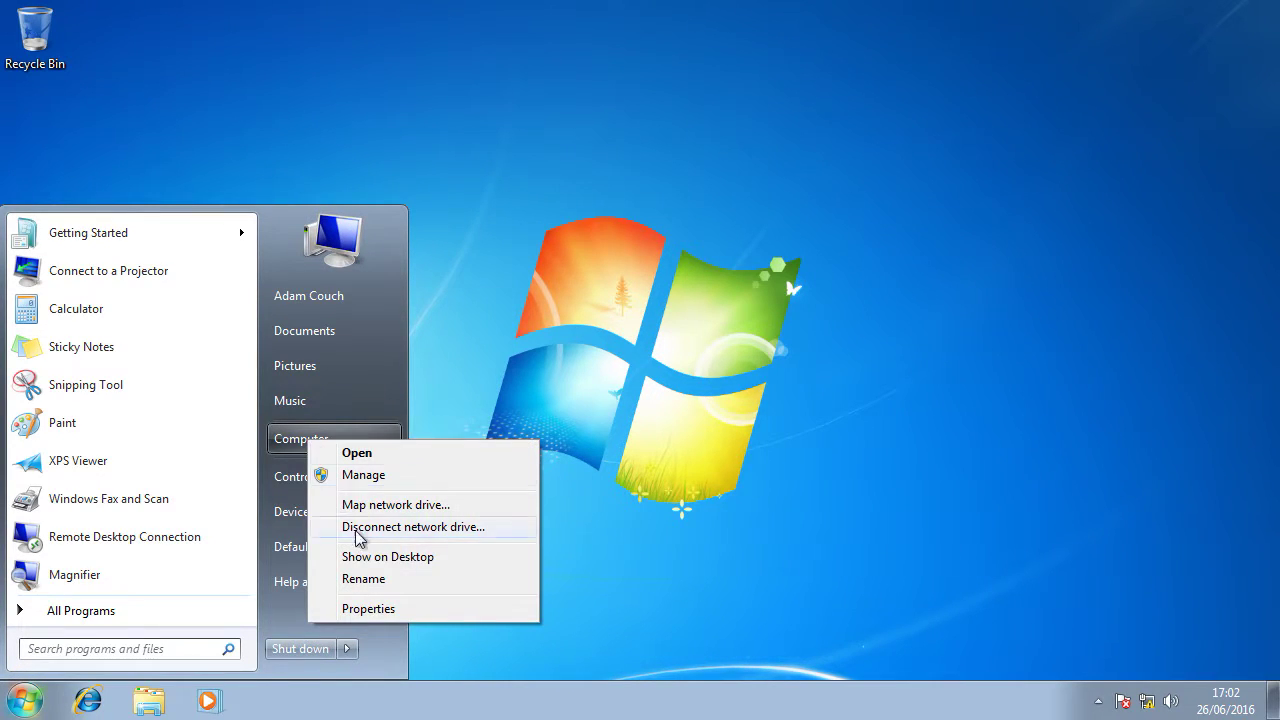
left_click(369, 609)
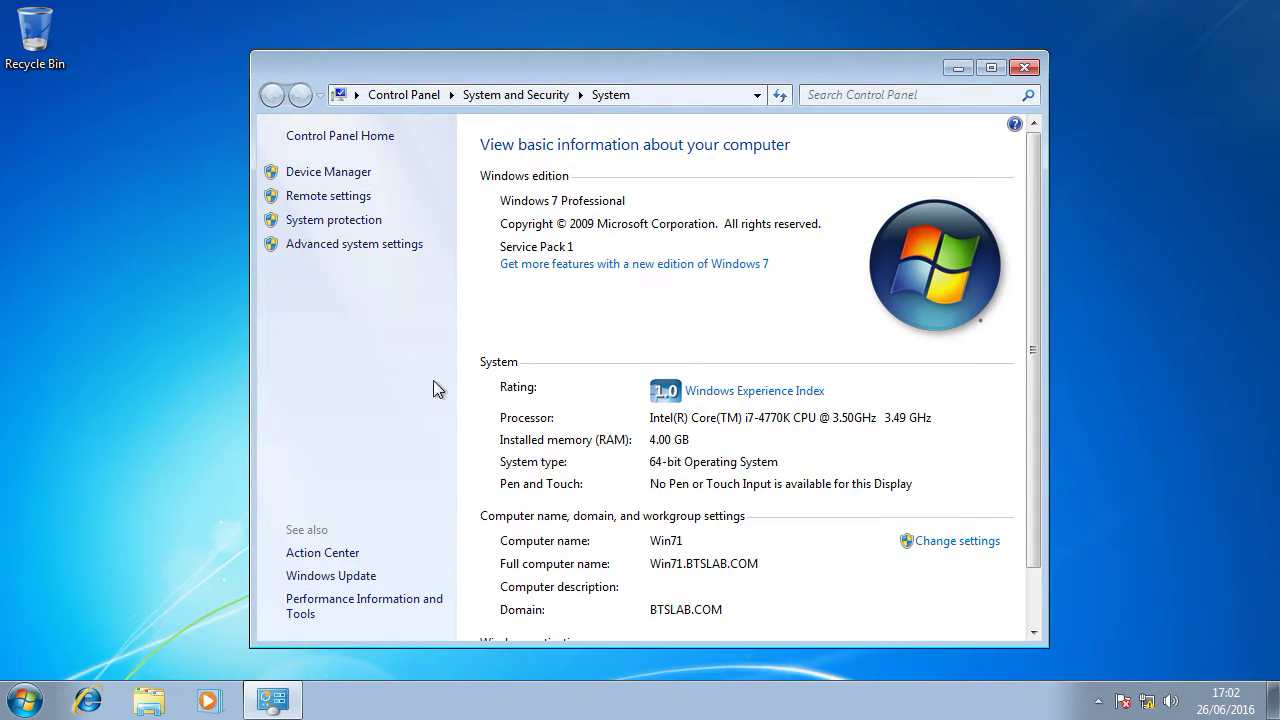
Confirm Remote Desktop is greyed out and locked to Network Level Authentication, then close System Properties.
left_click(338, 206)
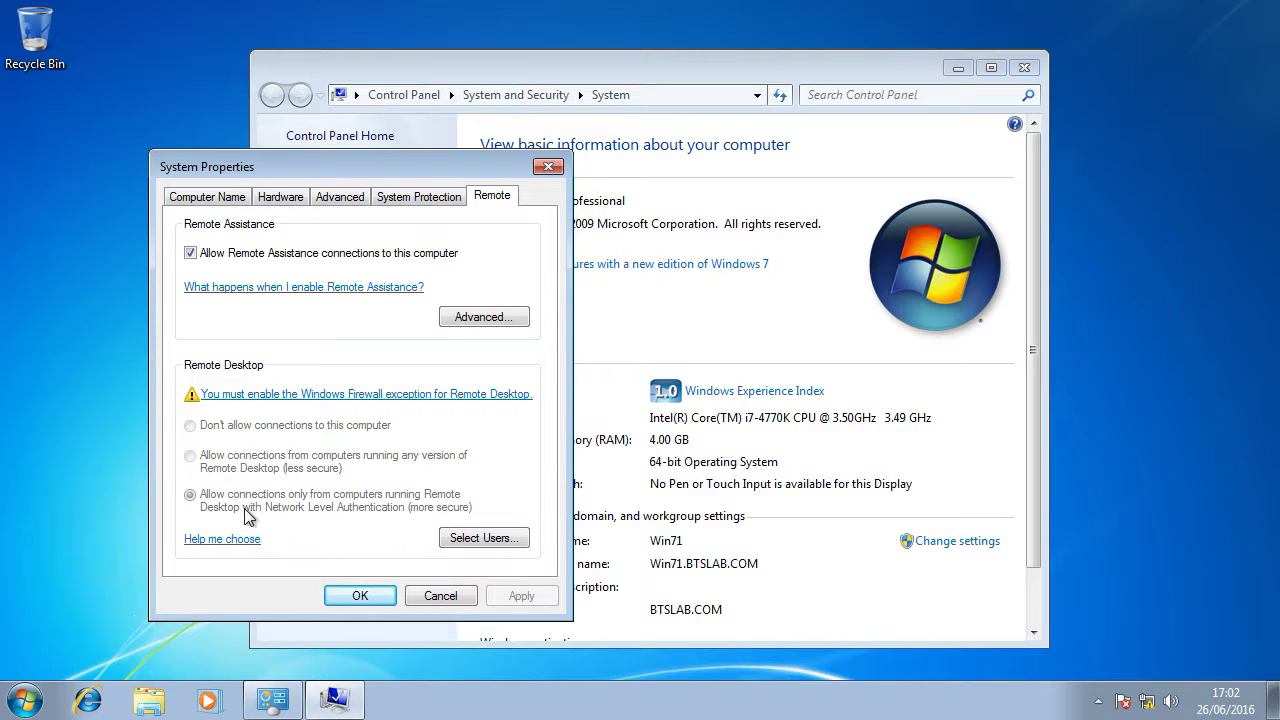
left_click(360, 595)
left_click(25, 702)
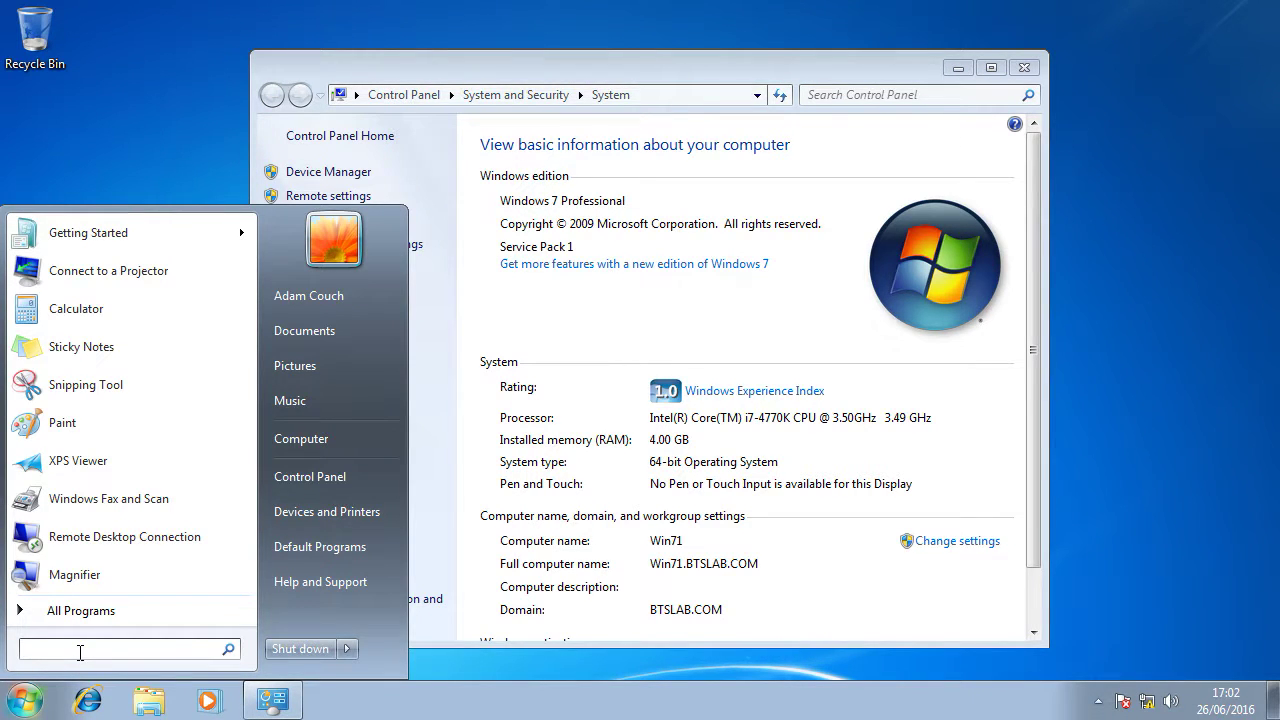
Launch Command Prompt as administrator from a Start search for cmd.
type("cmd")
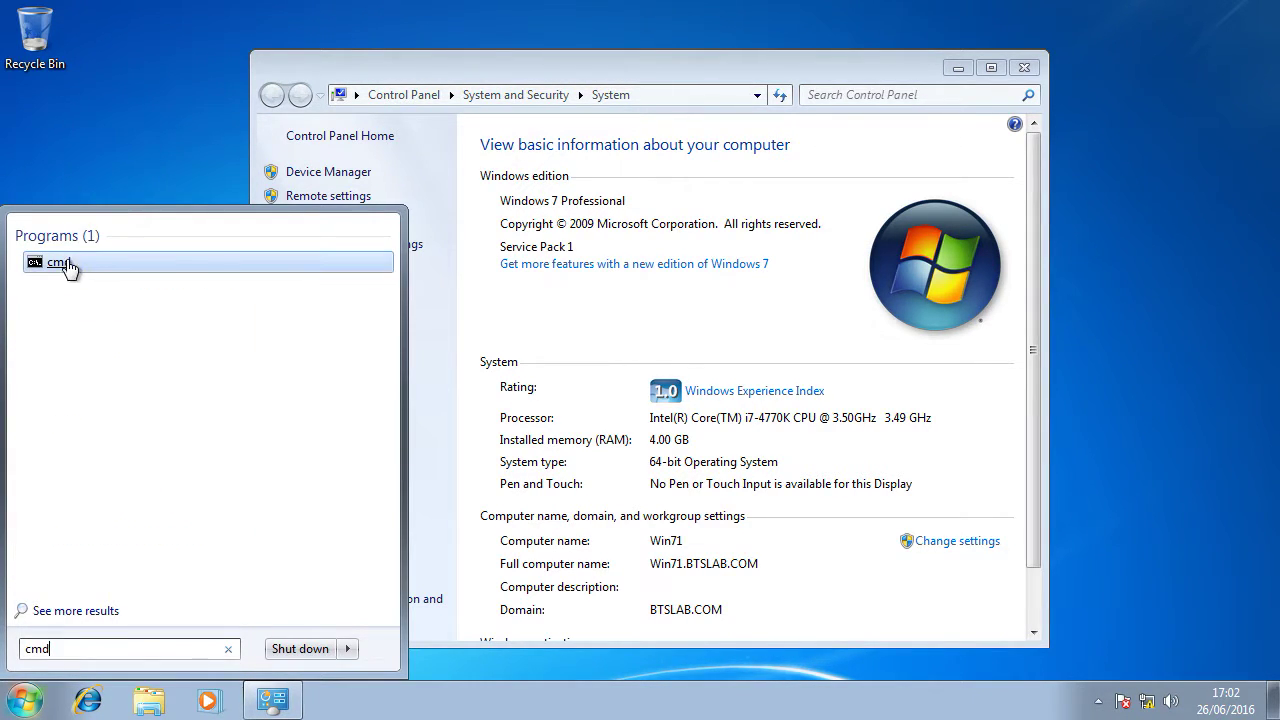
right_click(66, 262)
left_click(148, 293)
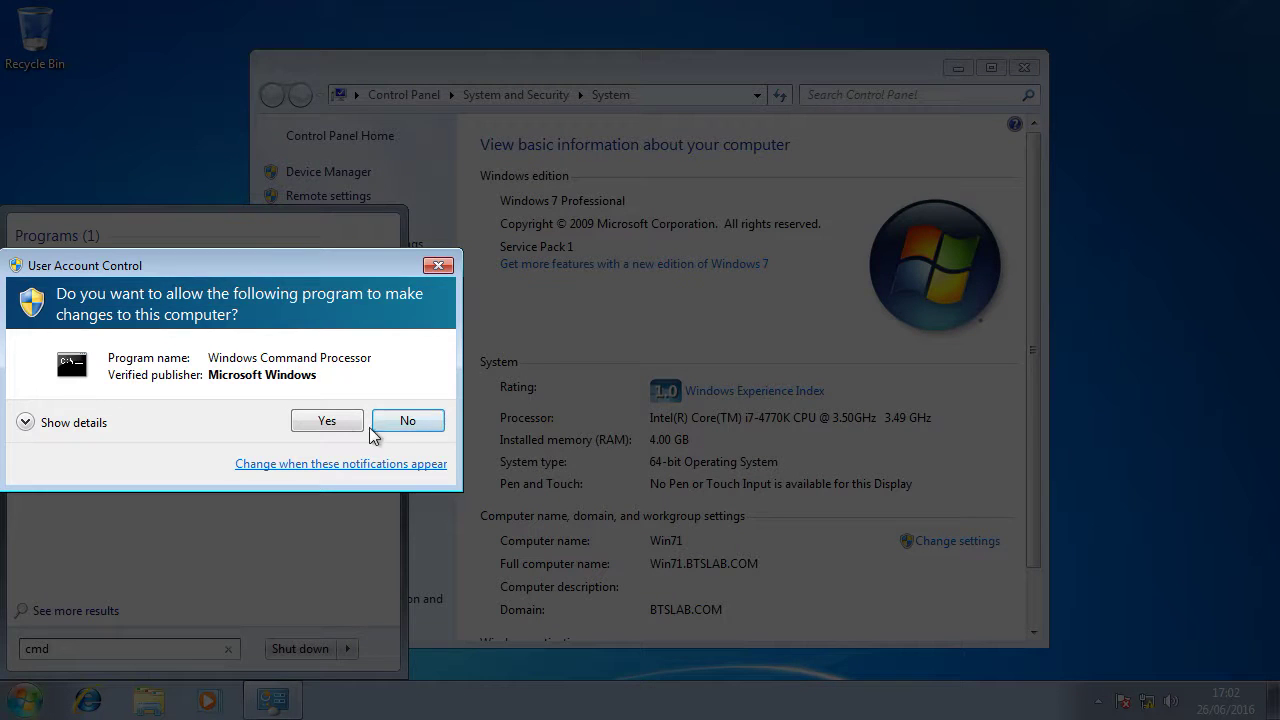
left_click(326, 421)
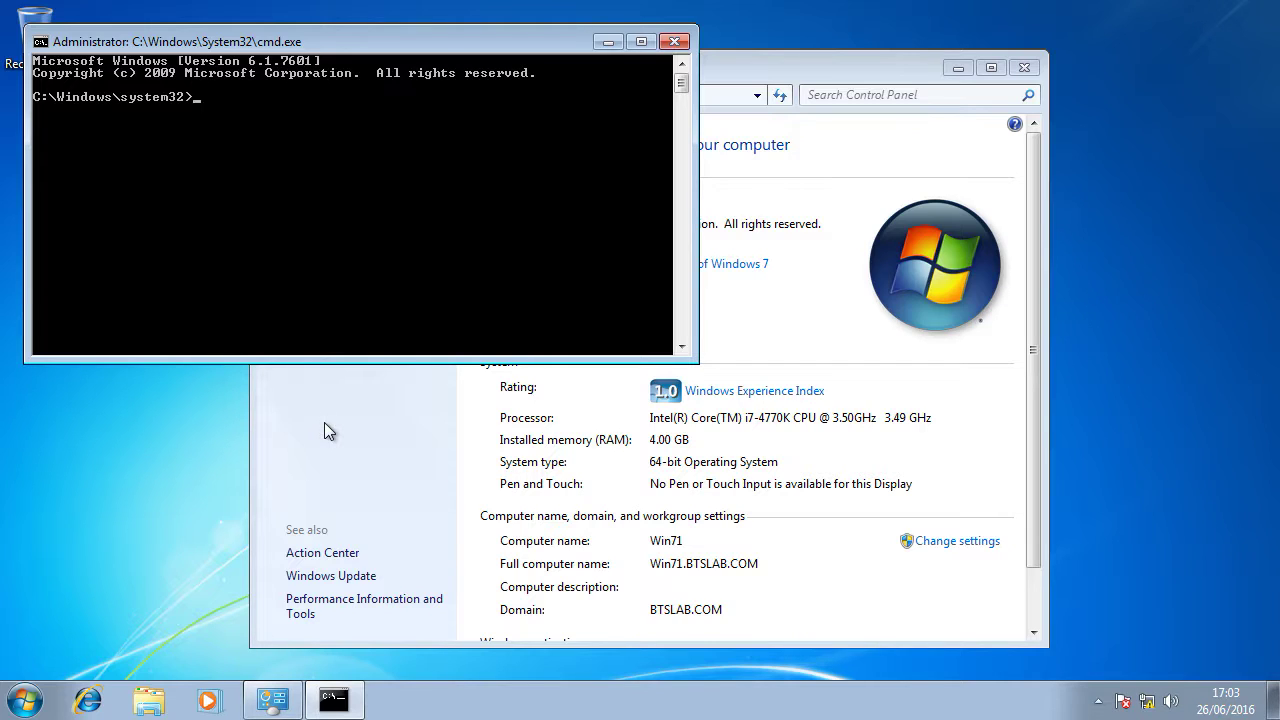
Run 'gpresult /r /scope computer' and review the applied GPOs, including RDP Security PCs.
type("gpresult /r /scope computer")
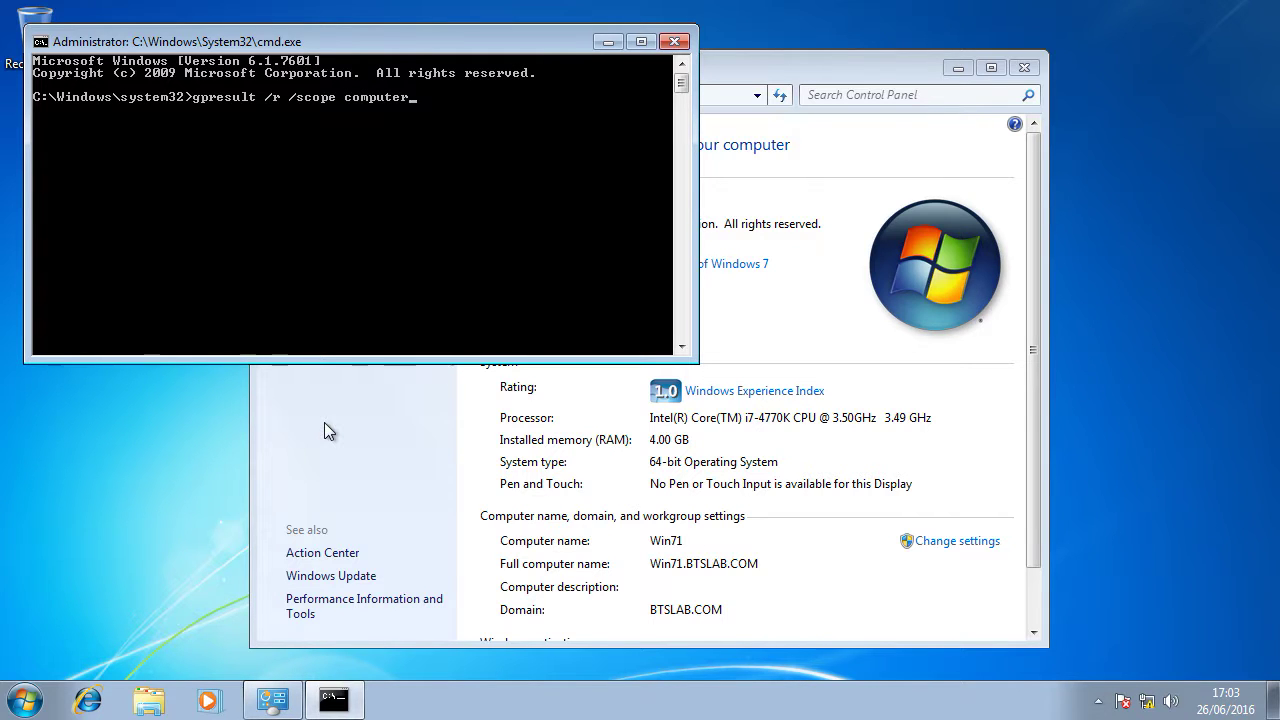
key("Return")
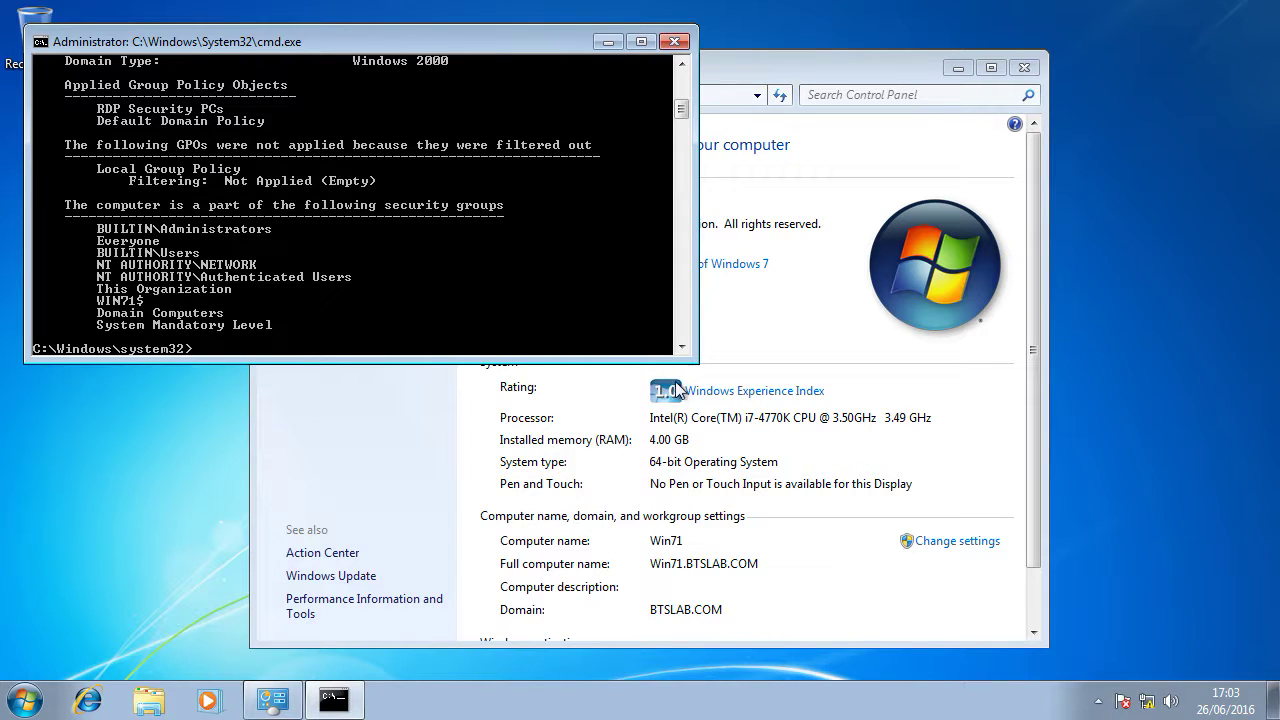
left_click_drag(694, 362, 694, 578)
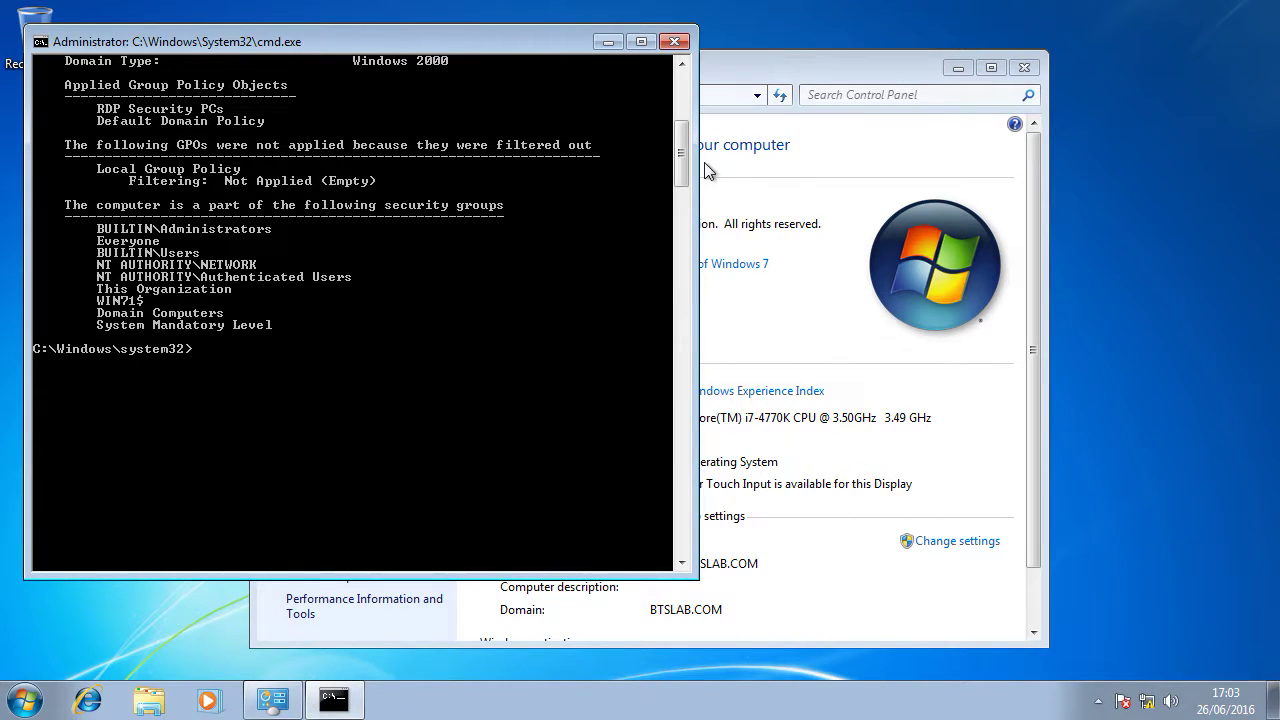
scroll(683, 152, "up", 4)
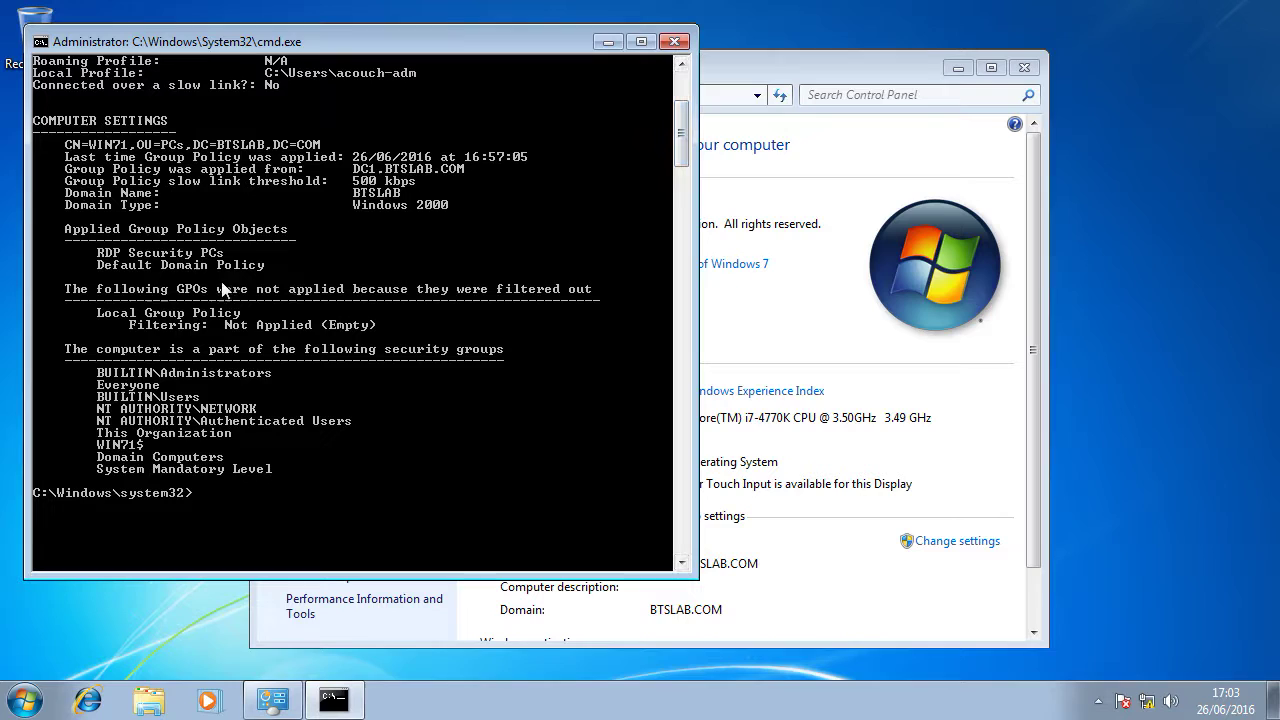